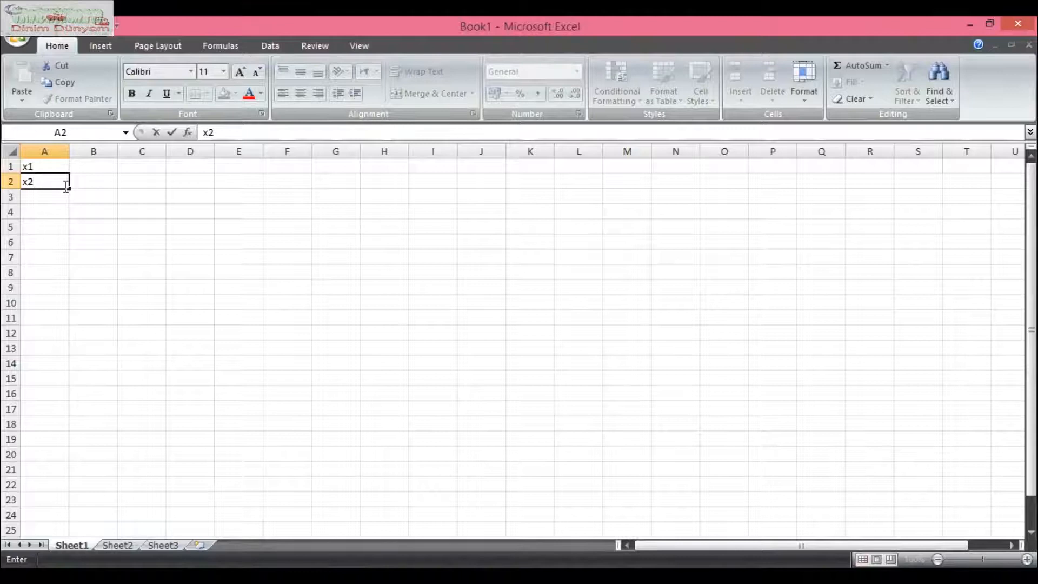
Enter the label x3 in cell A3 below the x2 label.
{"action": "type", "text": "x"}
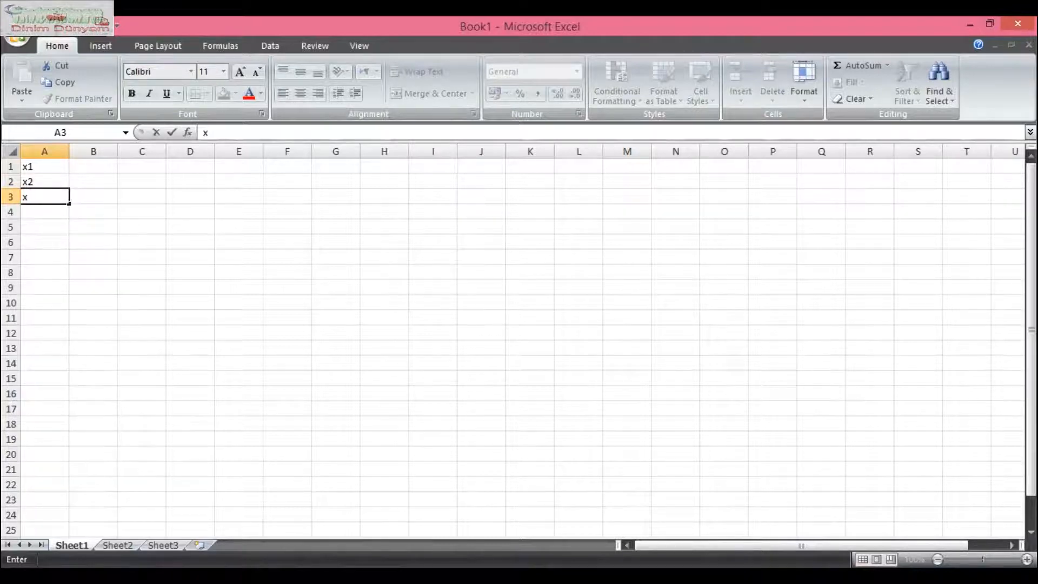
{"action": "left_click", "coordinate": [187, 569]}
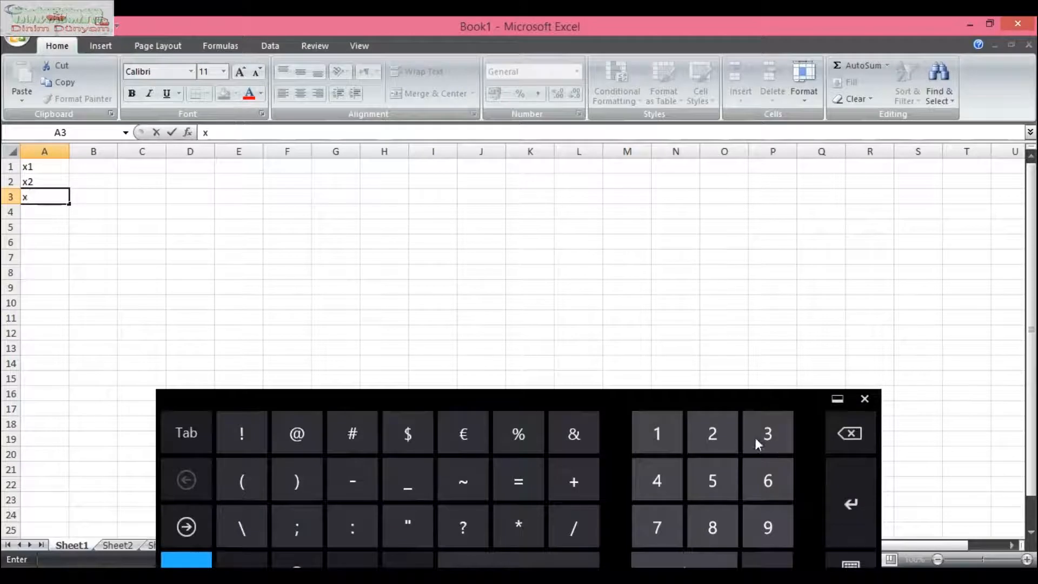
{"action": "left_click", "coordinate": [864, 399]}
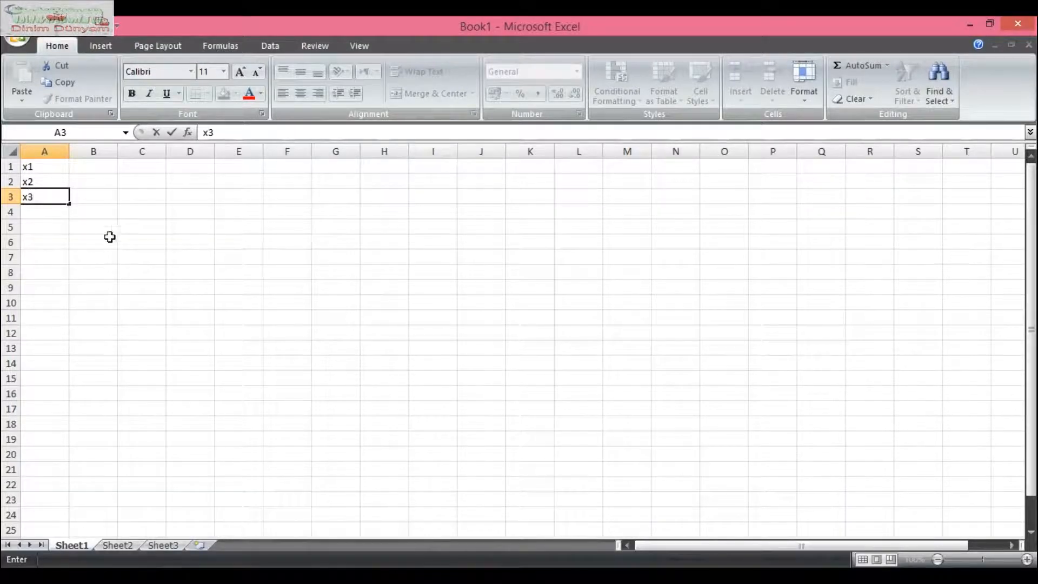
{"action": "left_click", "coordinate": [58, 168]}
Fill the x1 row with the values 10, 15, 8 and 10 in cells B1 to E1.
{"action": "left_click", "coordinate": [79, 167]}
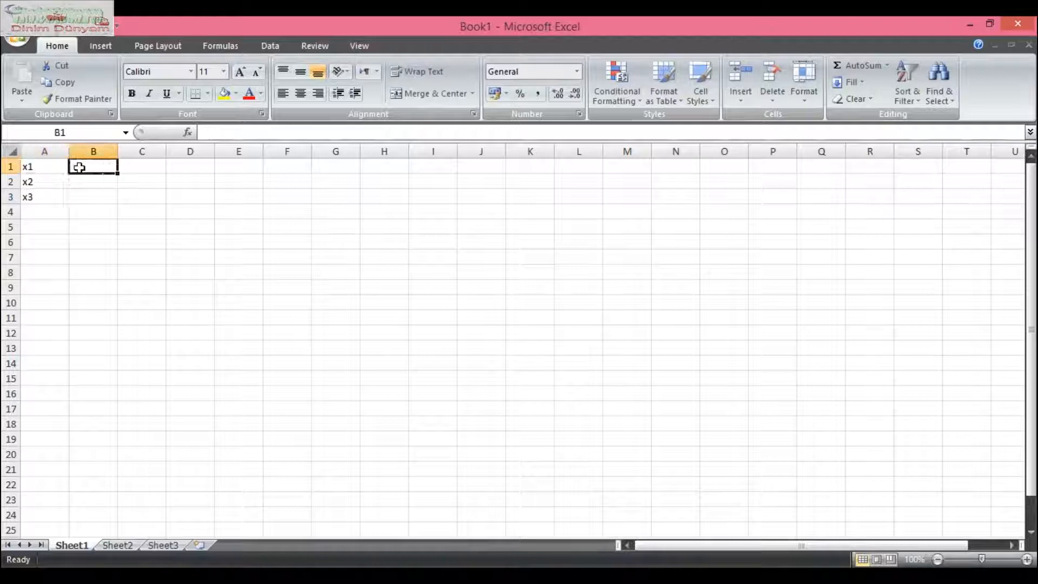
{"action": "type", "text": "10"}
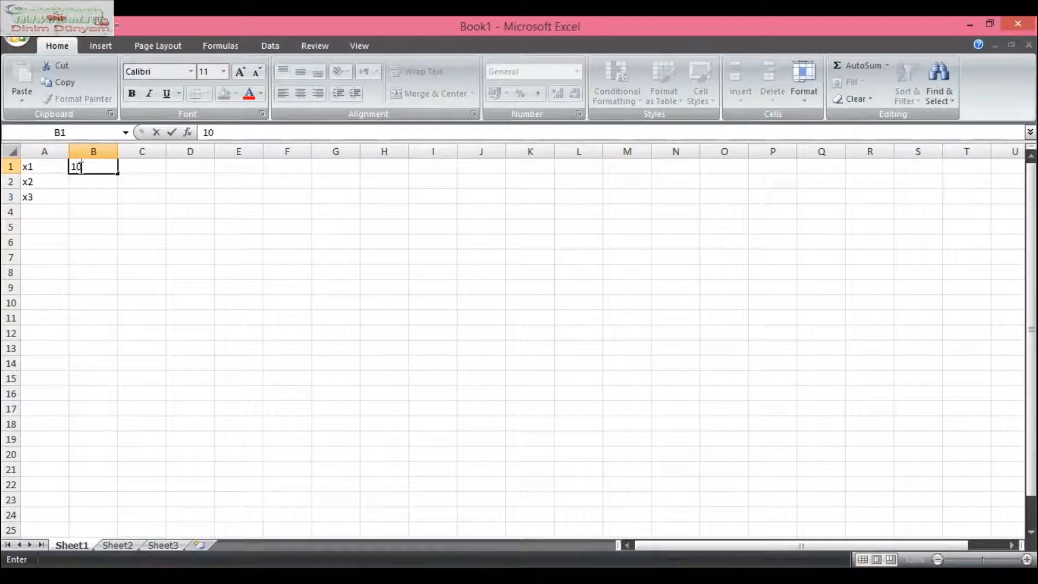
{"action": "left_click", "coordinate": [141, 167]}
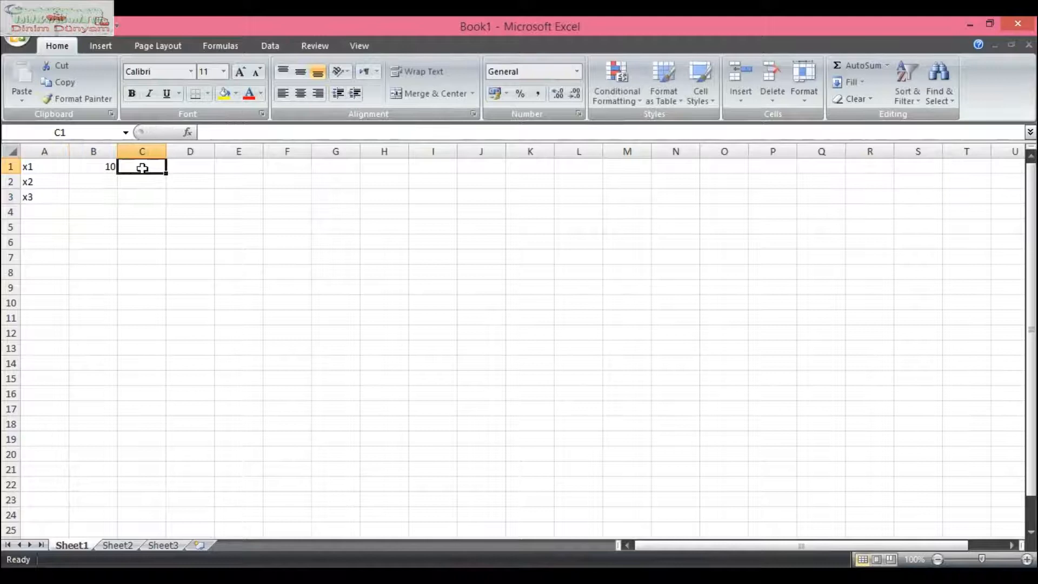
{"action": "type", "text": "15"}
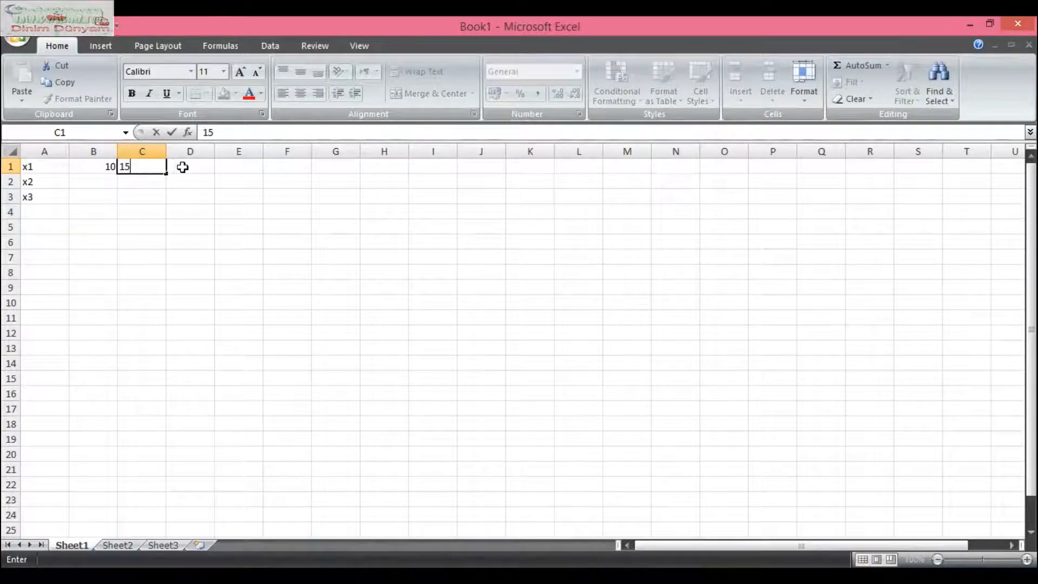
{"action": "left_click", "coordinate": [214, 167]}
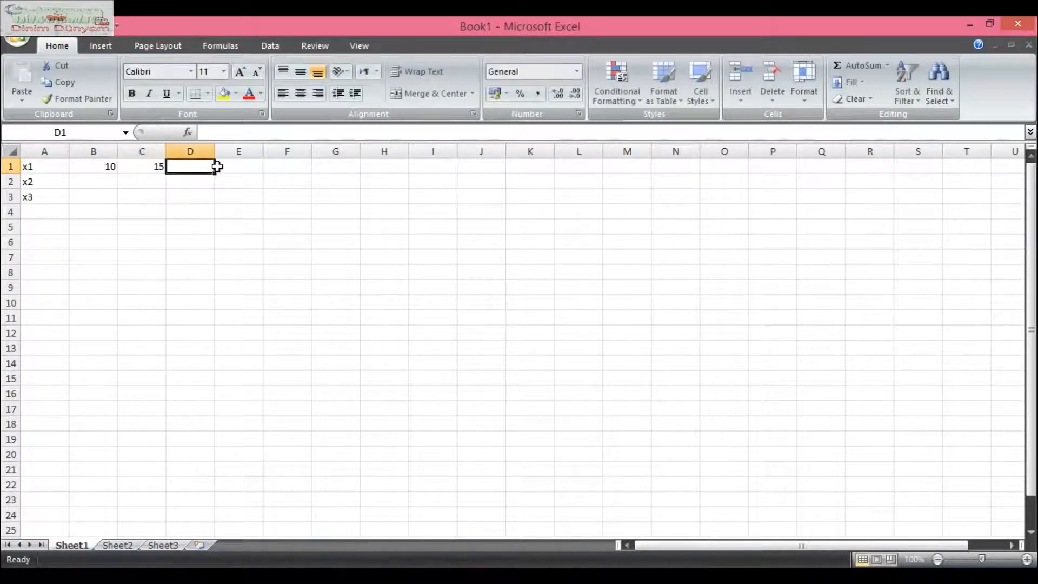
{"action": "type", "text": "8"}
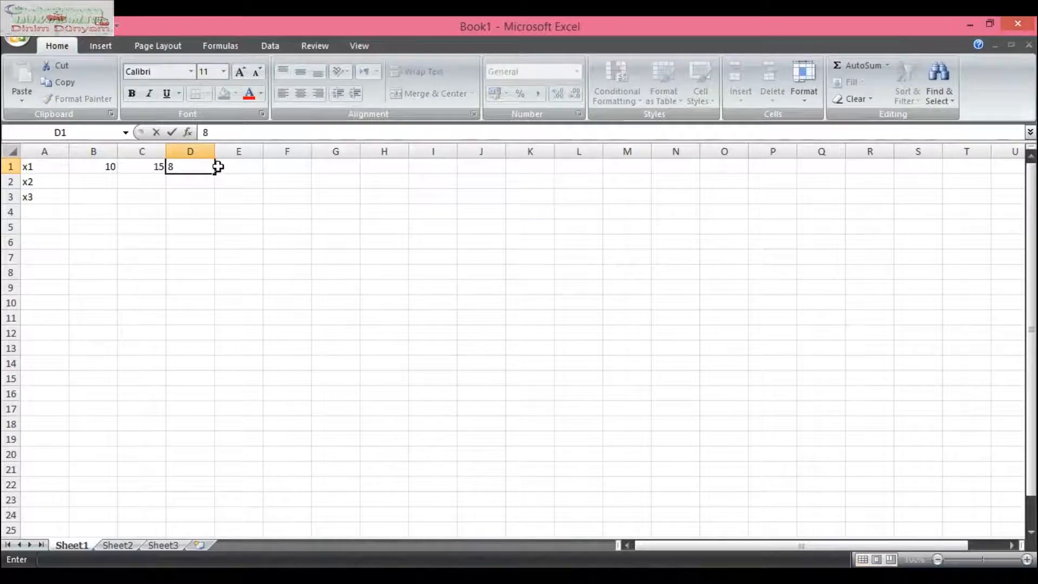
{"action": "left_click", "coordinate": [218, 167]}
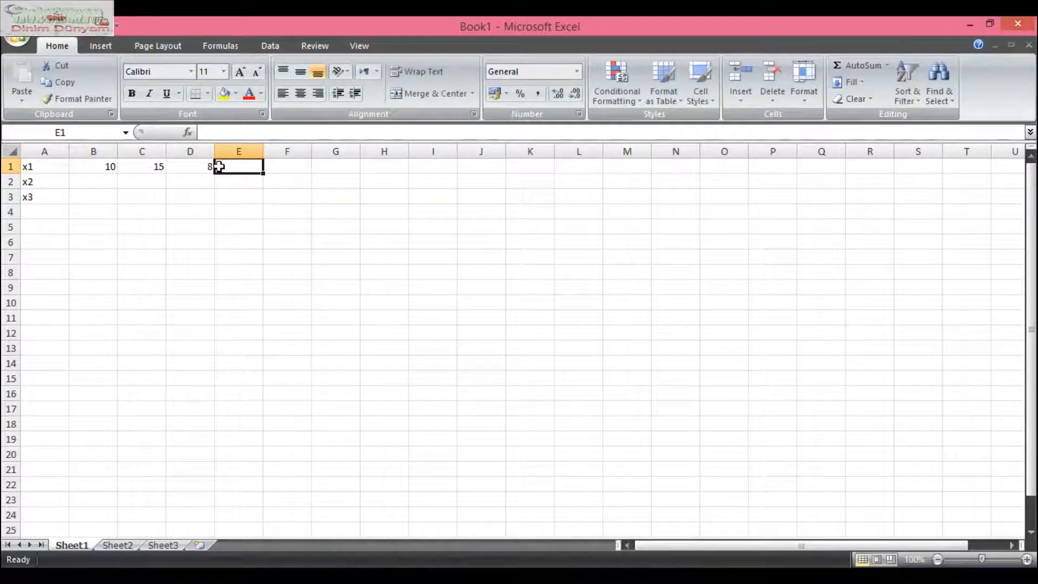
{"action": "type", "text": "10"}
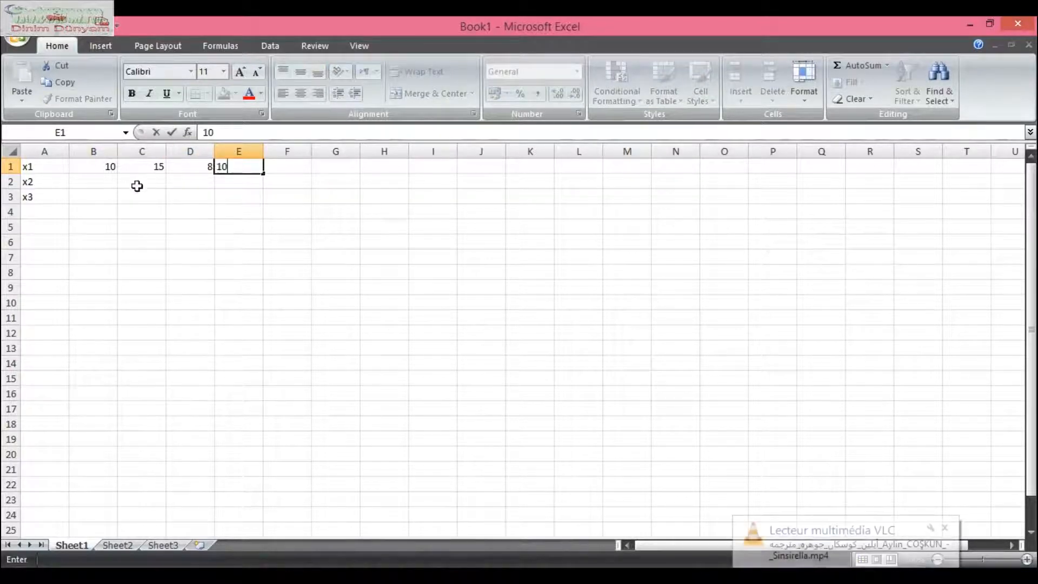
Fill the x2 row with the values 11, 9, 15 and 4 in cells B2 to E2.
{"action": "left_click", "coordinate": [106, 182]}
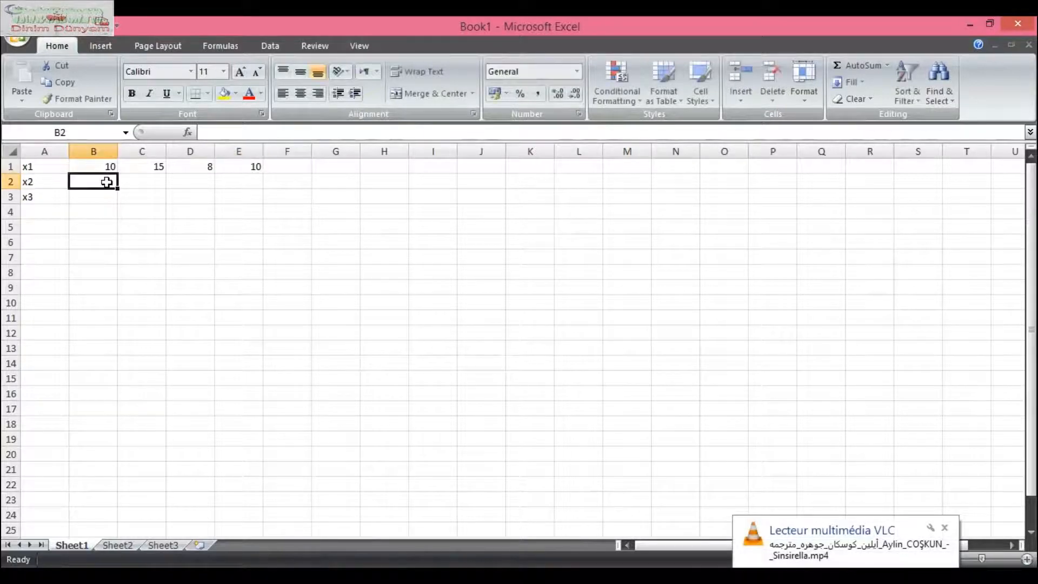
{"action": "type", "text": "11"}
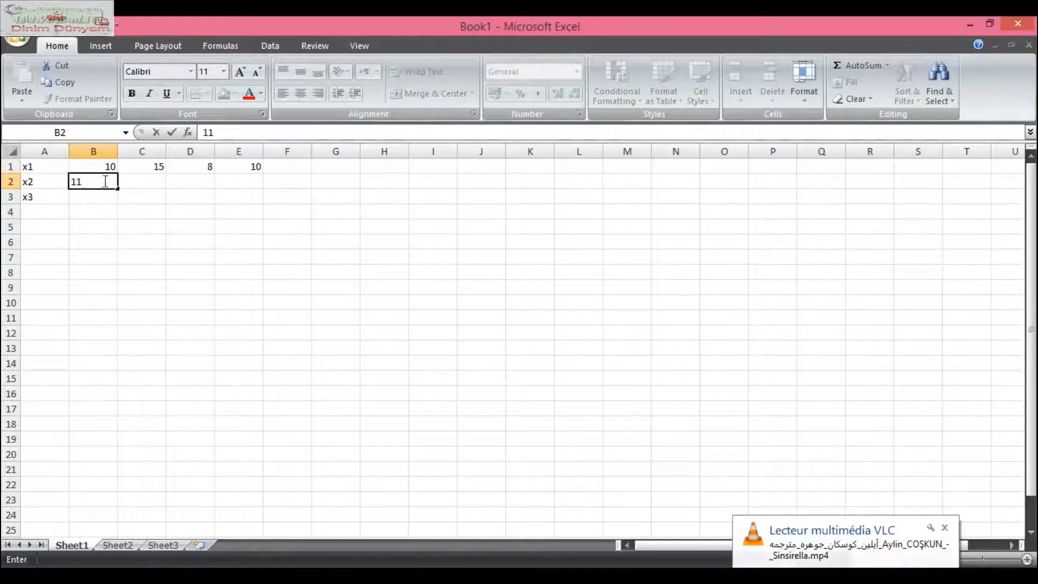
{"action": "left_click", "coordinate": [143, 185]}
{"action": "type", "text": "9"}
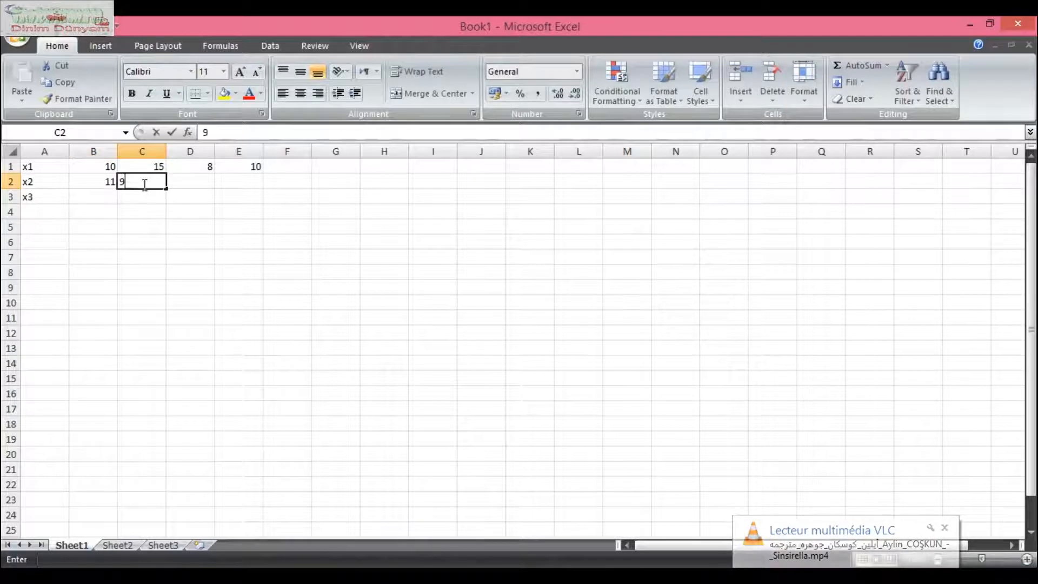
{"action": "left_click", "coordinate": [197, 184]}
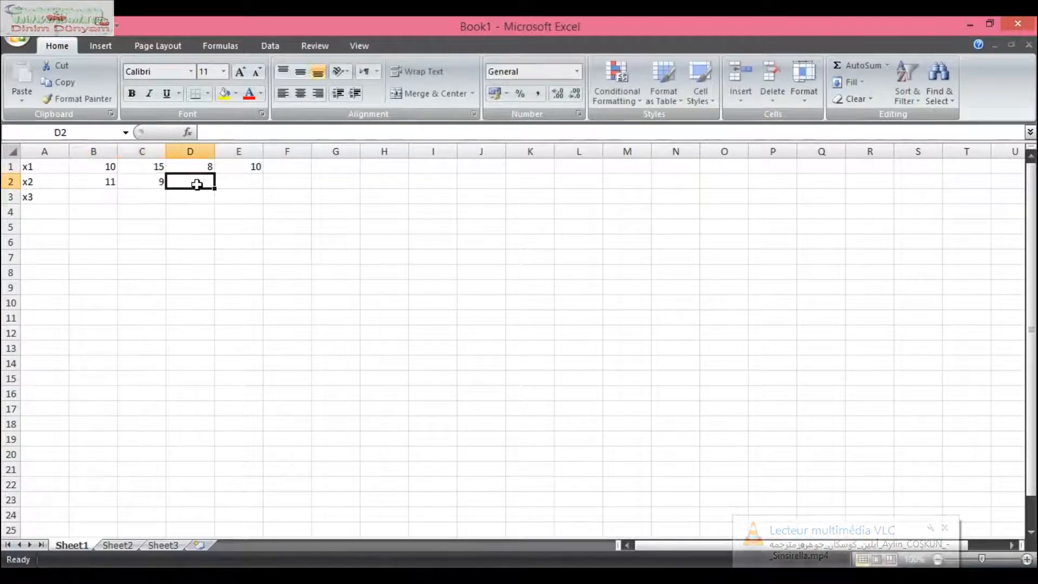
{"action": "type", "text": "15"}
{"action": "left_click", "coordinate": [232, 183]}
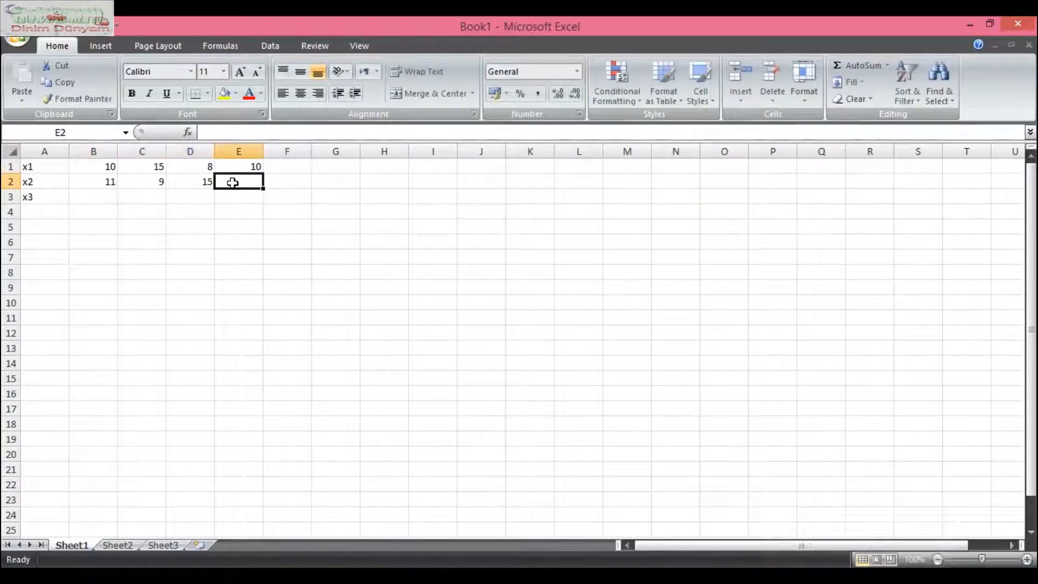
{"action": "type", "text": "4"}
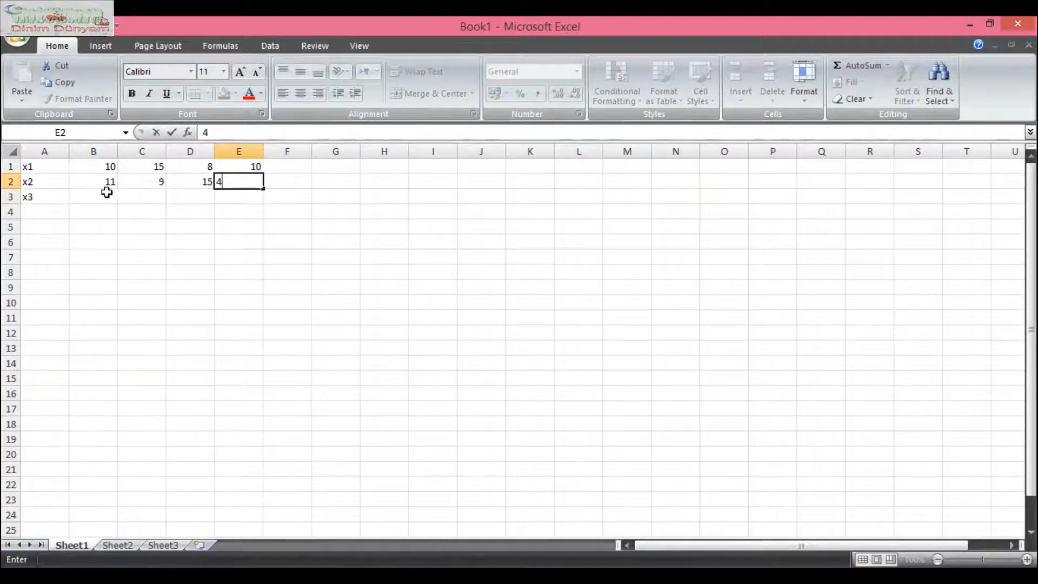
Enter 16 as the first value of the x3 row, in cell B3.
{"action": "left_click", "coordinate": [96, 197]}
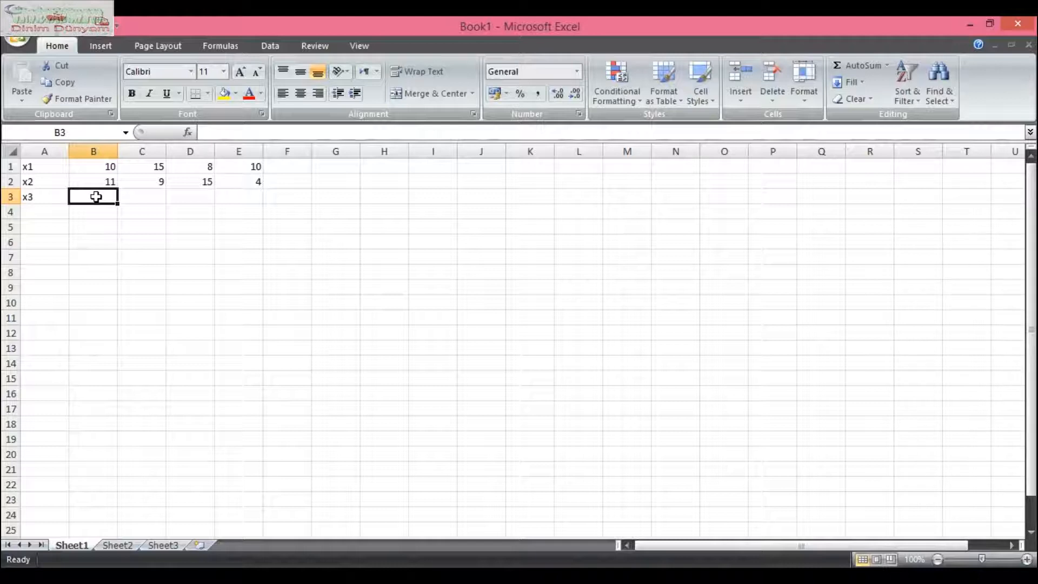
{"action": "type", "text": "16"}
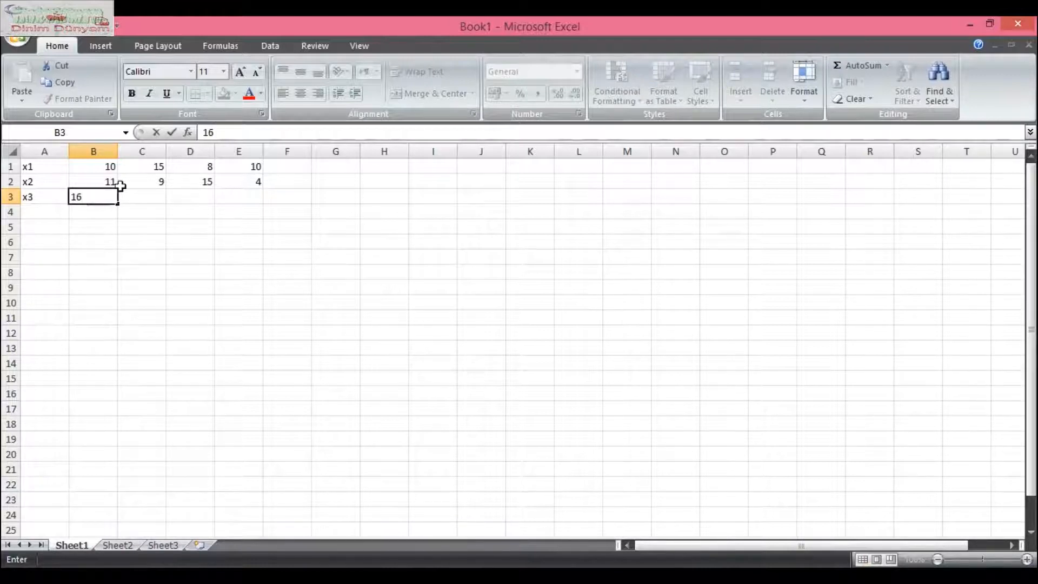
{"action": "key", "text": "XF86AudioLowerVolume"}
{"action": "key", "text": "XF86AudioLowerVolume"}
{"action": "key", "text": "XF86AudioLowerVolume"}
{"action": "key", "text": "XF86AudioLowerVolume"}
{"action": "key", "text": "XF86AudioLowerVolume"}
{"action": "key", "text": "XF86AudioLowerVolume"}
{"action": "key", "text": "XF86AudioLowerVolume"}
{"action": "key", "text": "XF86AudioLowerVolume"}
{"action": "key", "text": "XF86AudioLowerVolume"}
{"action": "key", "text": "XF86AudioLowerVolume"}
{"action": "key", "text": "XF86AudioLowerVolume"}
{"action": "key", "text": "XF86AudioLowerVolume"}
{"action": "key", "text": "XF86AudioLowerVolume"}
{"action": "key", "text": "XF86AudioLowerVolume"}
{"action": "key", "text": "XF86AudioLowerVolume"}
{"action": "key", "text": "XF86AudioLowerVolume"}
{"action": "key", "text": "XF86AudioLowerVolume"}
{"action": "key", "text": "XF86AudioLowerVolume"}
{"action": "key", "text": "XF86AudioLowerVolume"}
{"action": "key", "text": "XF86AudioLowerVolume"}
{"action": "key", "text": "XF86AudioLowerVolume"}
Complete the x3 row with the values 10, 16 and 12 in cells C3 to E3.
{"action": "left_click", "coordinate": [140, 196]}
{"action": "type", "text": "10"}
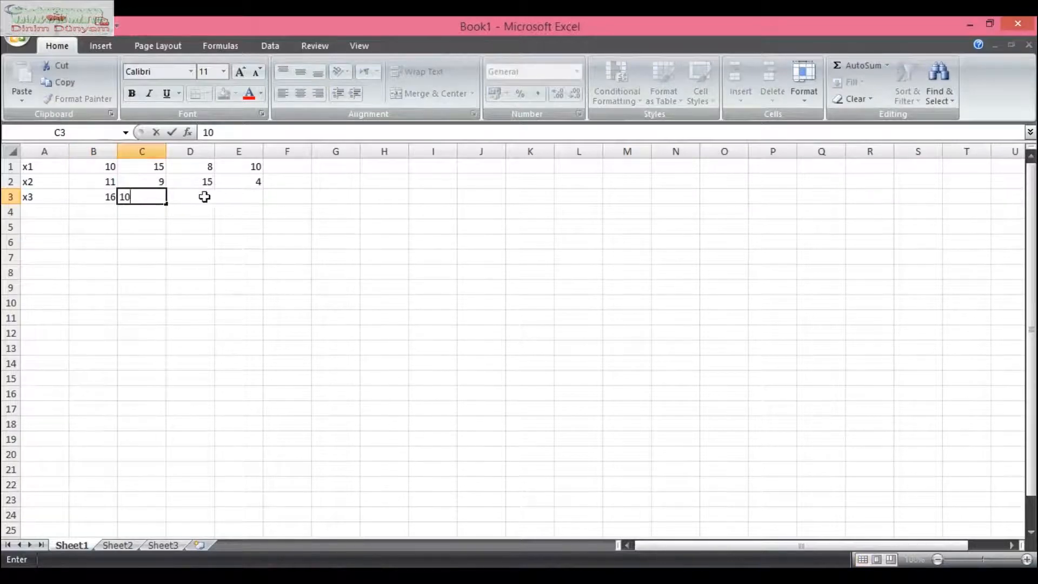
{"action": "left_click", "coordinate": [202, 197]}
{"action": "type", "text": "16"}
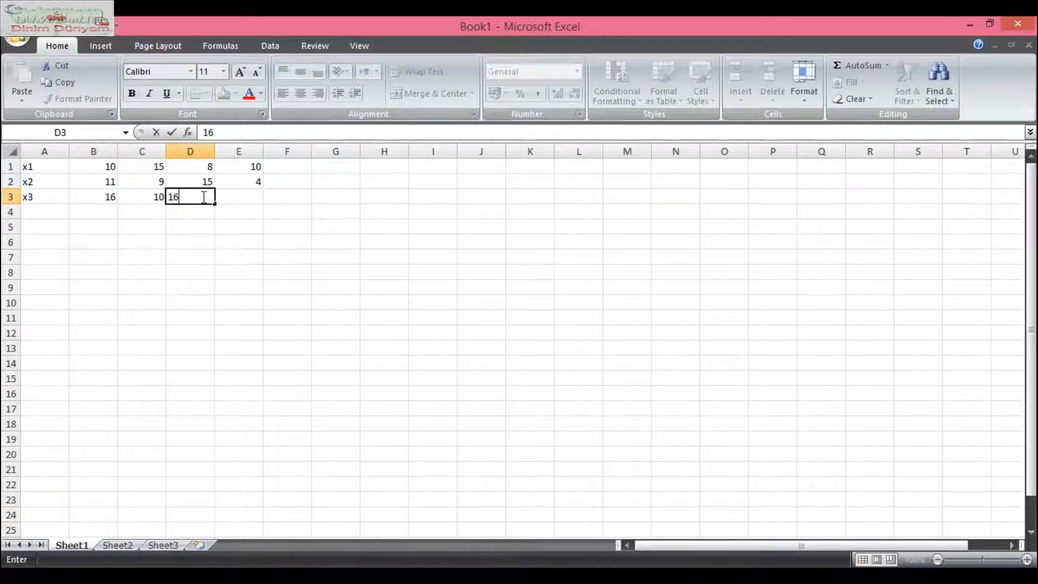
{"action": "left_click", "coordinate": [236, 198]}
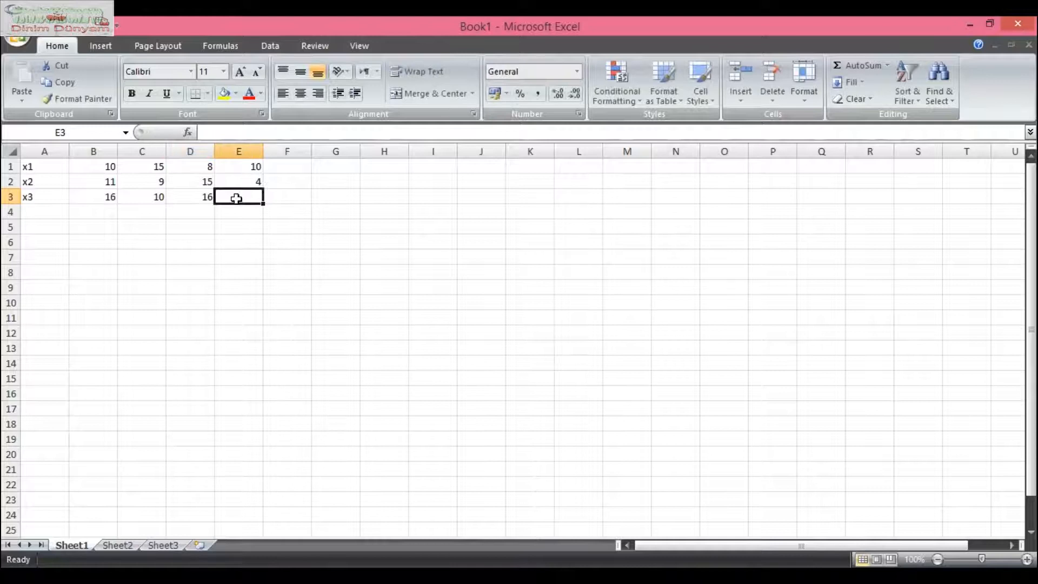
{"action": "type", "text": "12"}
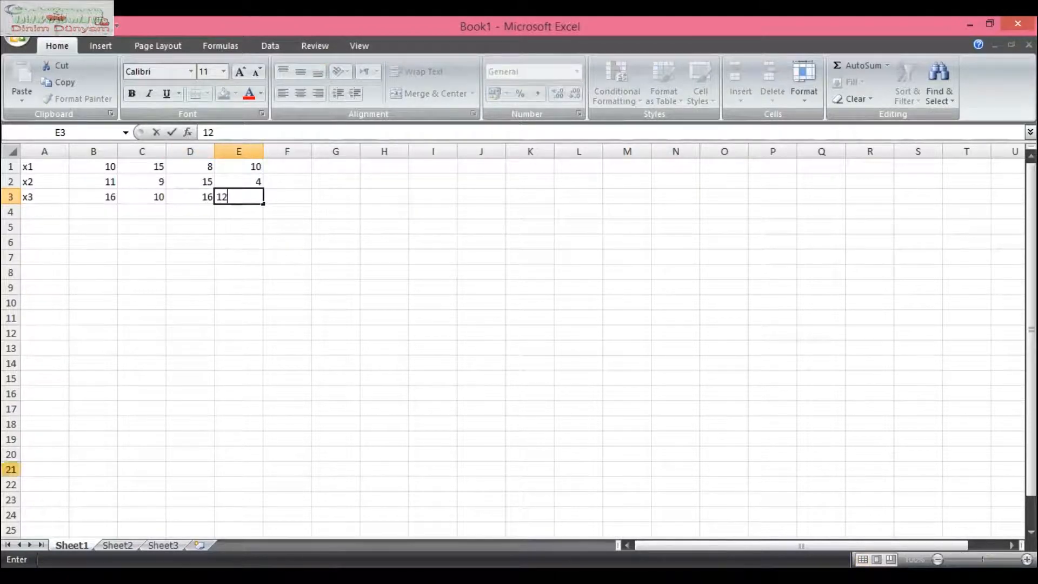
{"action": "left_click", "coordinate": [88, 171]}
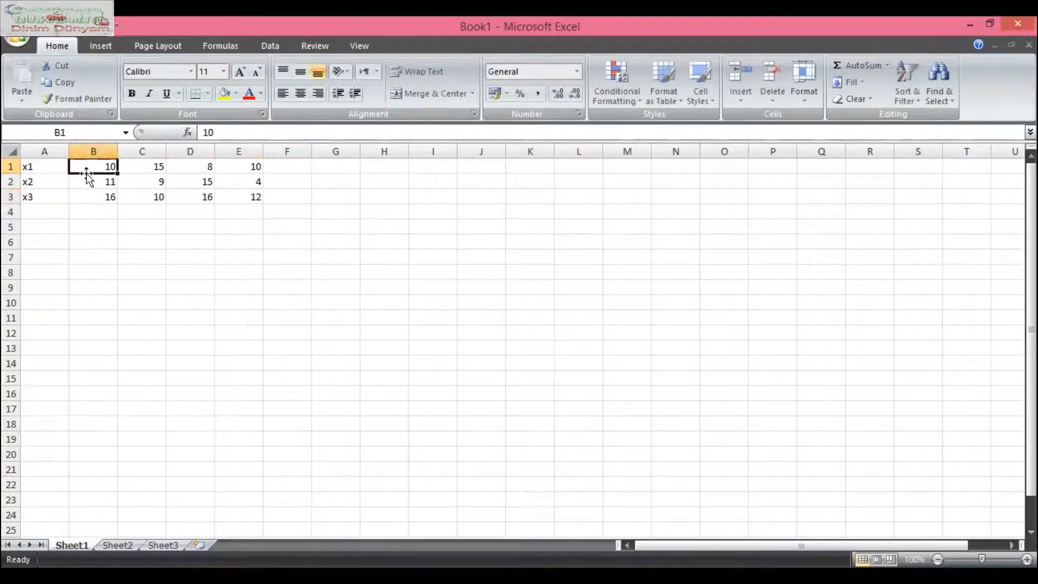
{"action": "left_click", "coordinate": [208, 183]}
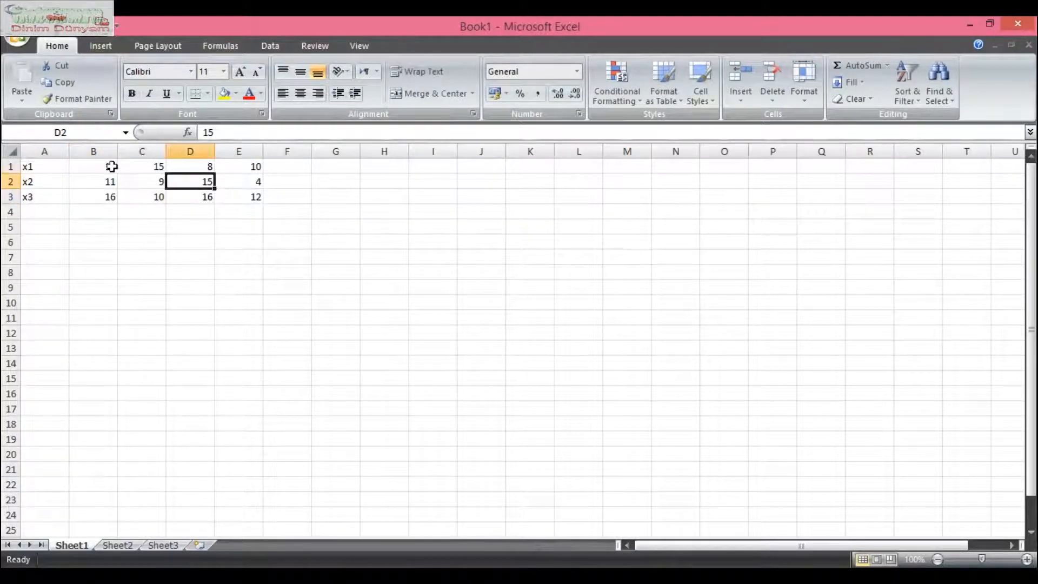
{"action": "left_click", "coordinate": [7, 150]}
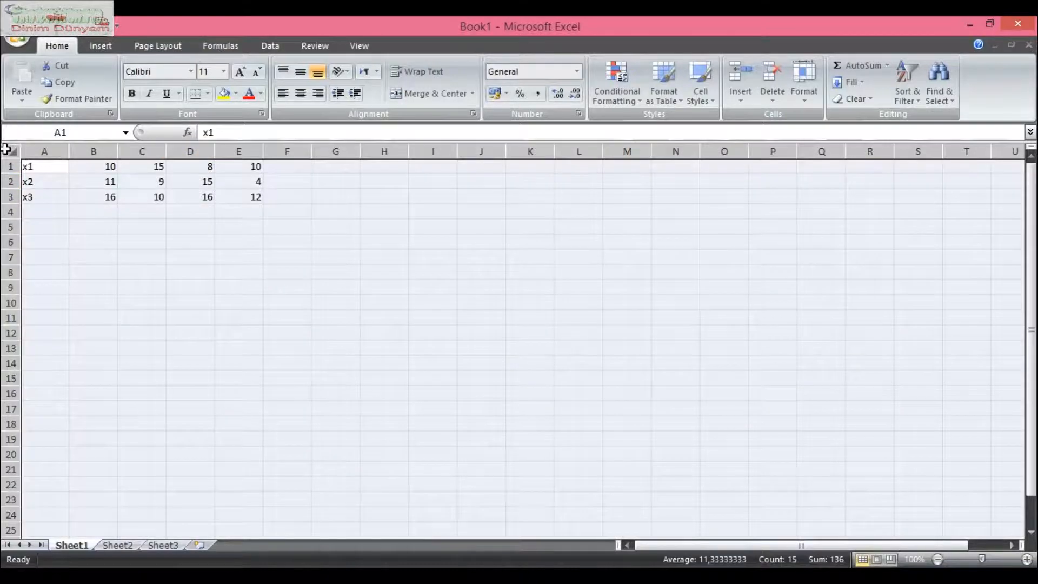
{"action": "left_click", "coordinate": [51, 171]}
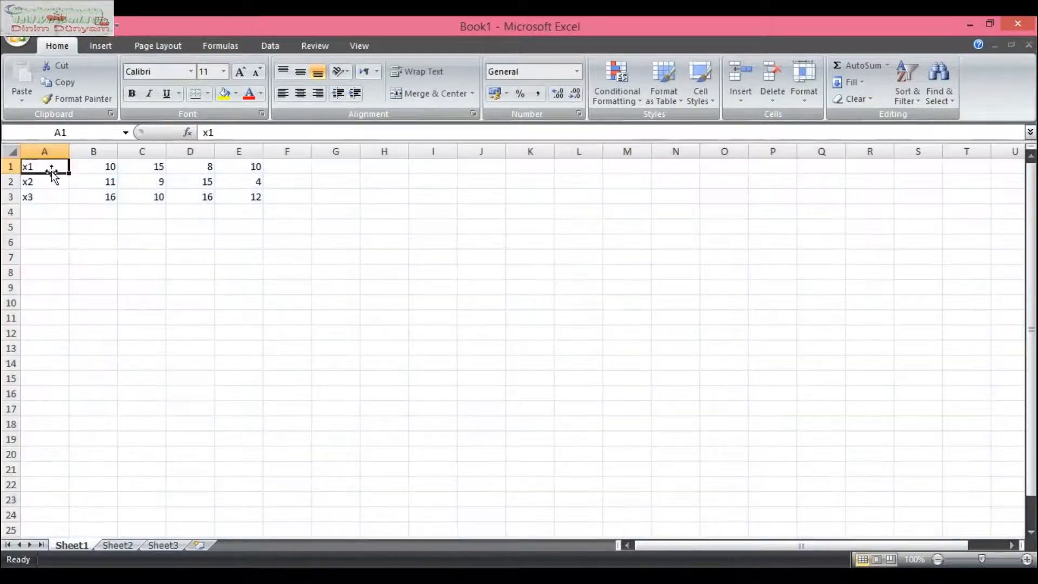
{"action": "left_click", "coordinate": [259, 208]}
{"action": "left_click_drag", "start_coordinate": [259, 207], "coordinate": [39, 171]}
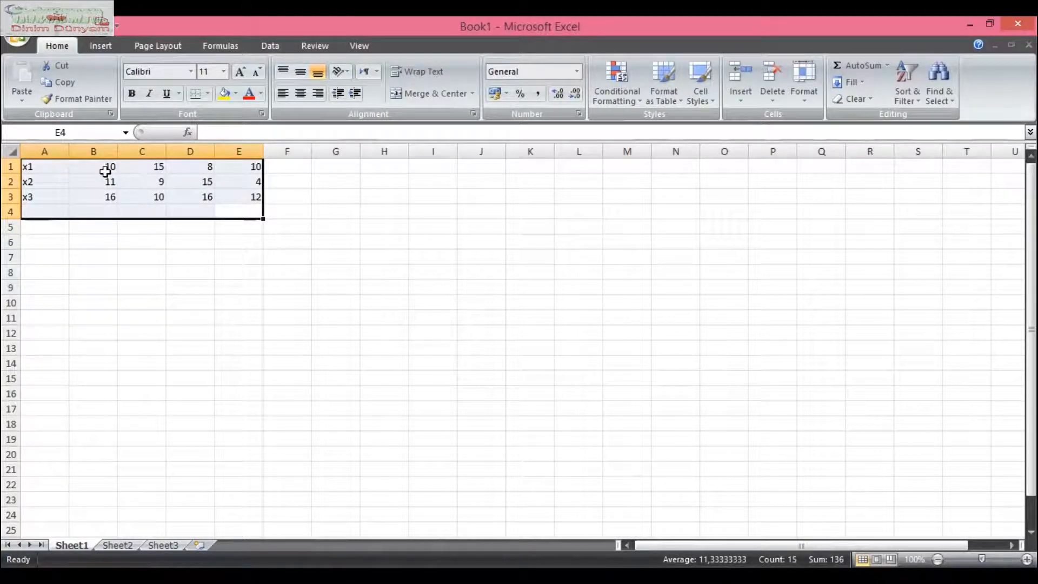
{"action": "left_click", "coordinate": [321, 258]}
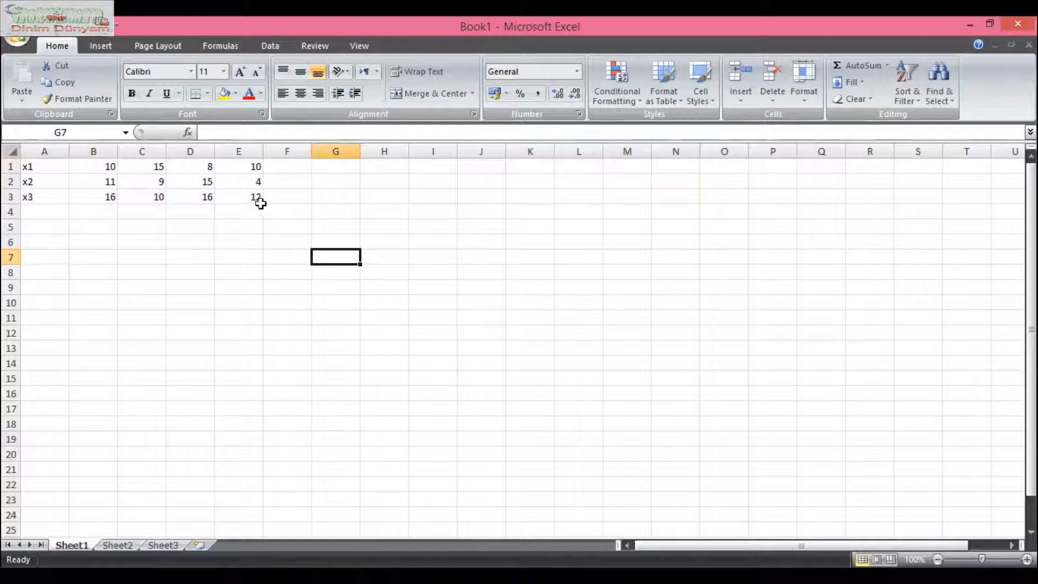
Insert a 2-D clustered column chart from the data in cells A1 to E3.
{"action": "left_click", "coordinate": [259, 203]}
{"action": "left_click_drag", "start_coordinate": [259, 203], "coordinate": [4, 161]}
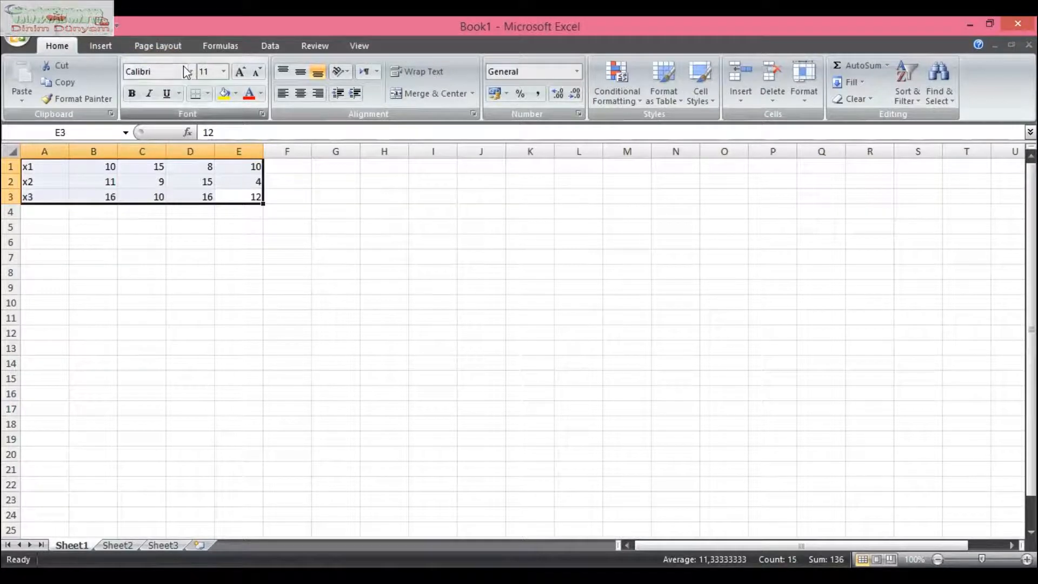
{"action": "left_click", "coordinate": [215, 46]}
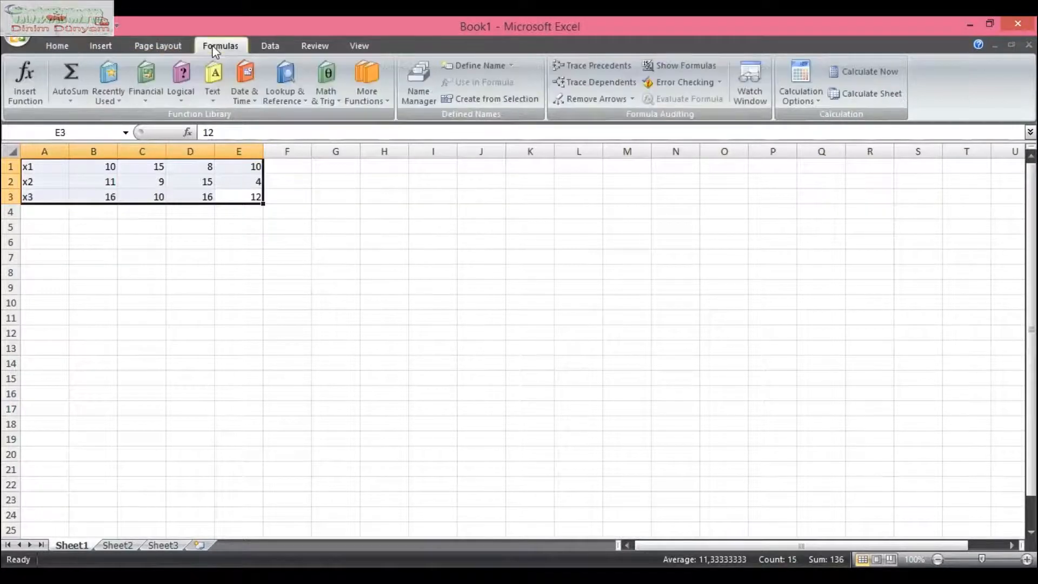
{"action": "left_click", "coordinate": [152, 45]}
{"action": "left_click", "coordinate": [313, 44]}
{"action": "left_click", "coordinate": [69, 48]}
{"action": "left_click", "coordinate": [97, 46]}
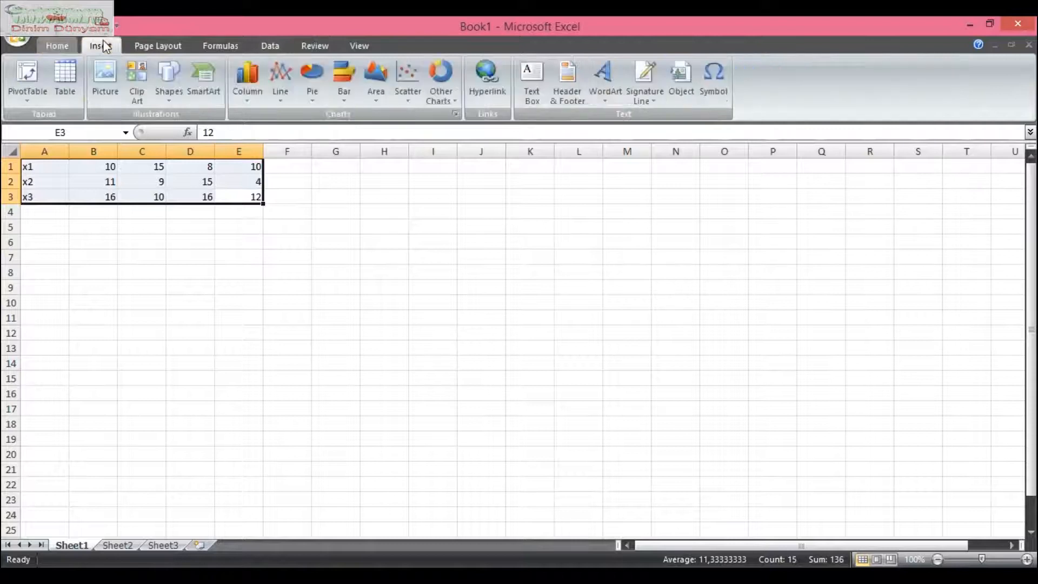
{"action": "left_click", "coordinate": [254, 89]}
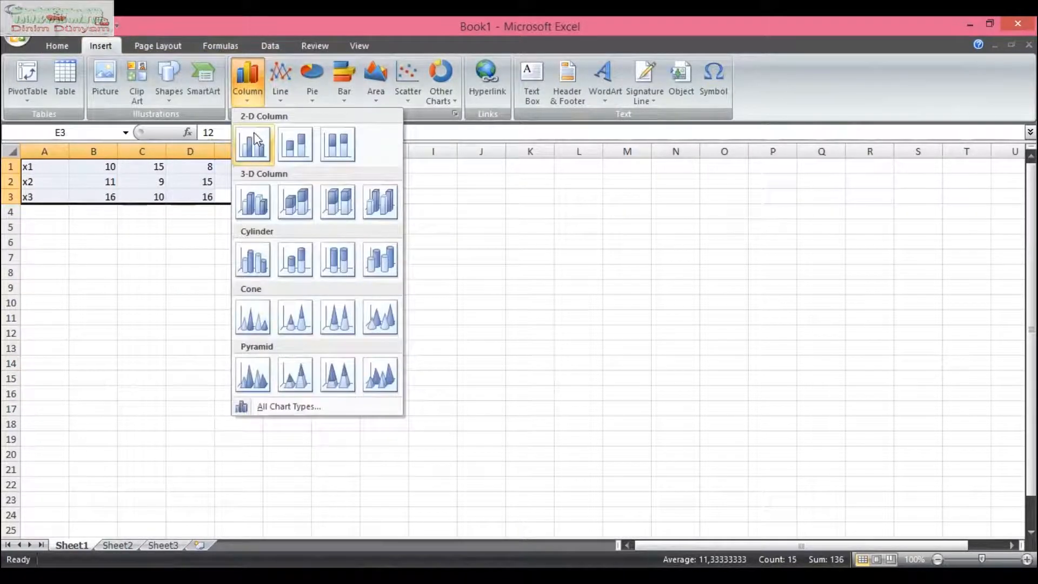
{"action": "left_click", "coordinate": [252, 153]}
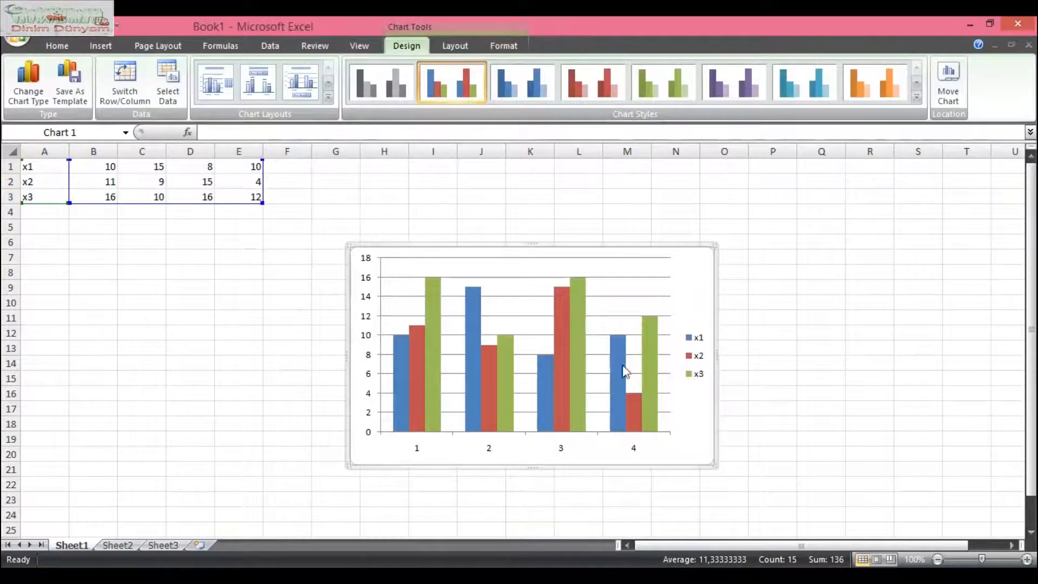
Make the column chart slightly taller by extending its lower edge down to about row 22.
{"action": "left_click", "coordinate": [431, 367]}
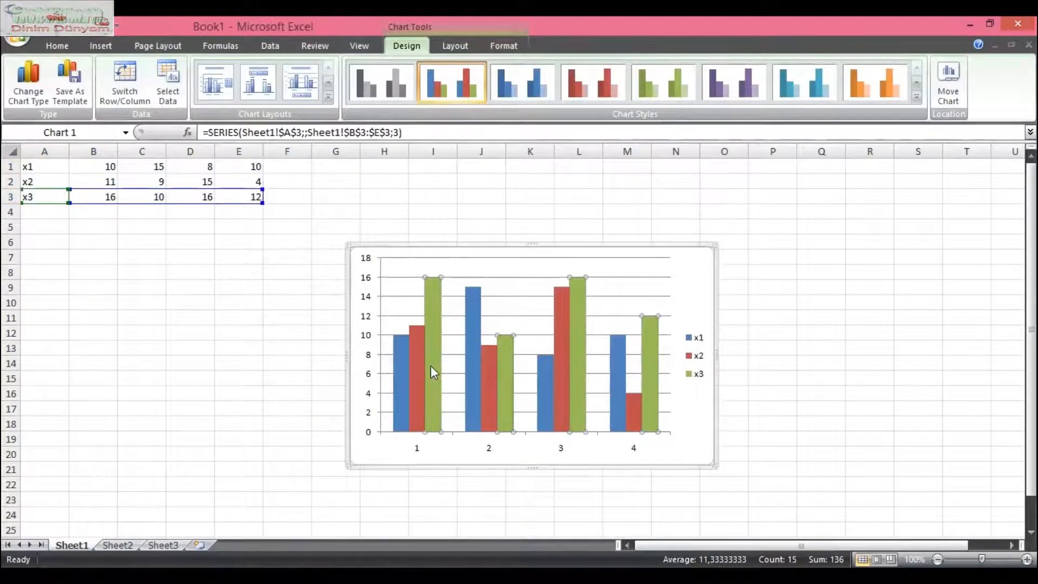
{"action": "left_click", "coordinate": [461, 454]}
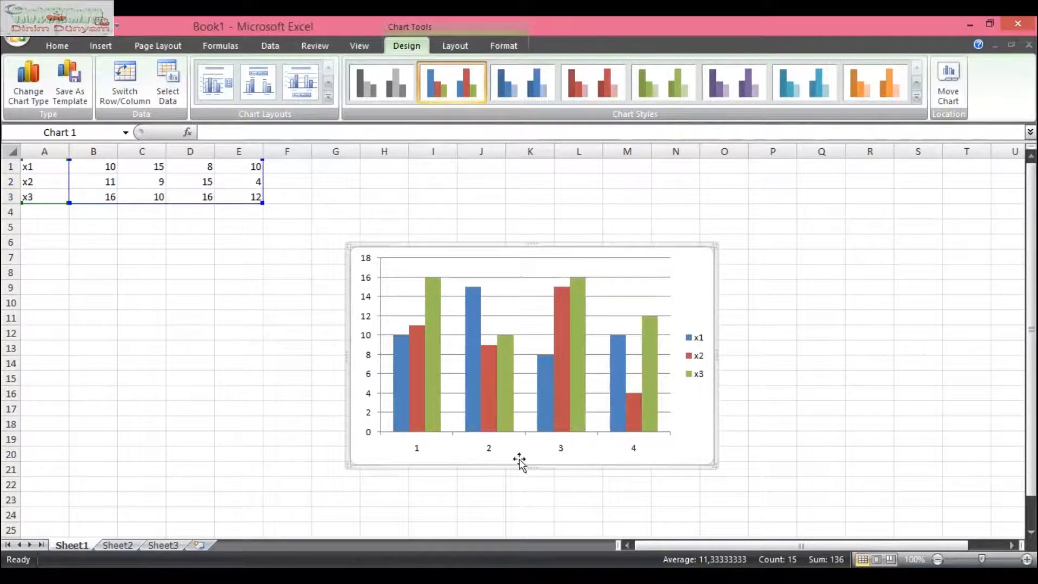
{"action": "left_click_drag", "start_coordinate": [531, 470], "coordinate": [531, 479]}
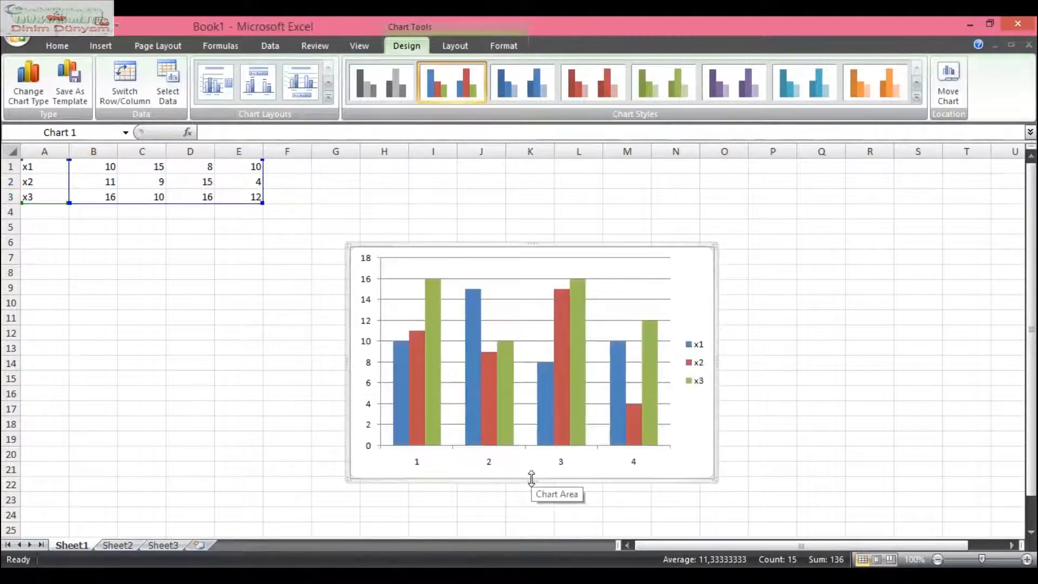
Copy the whole column chart from the sheet.
{"action": "right_click", "coordinate": [564, 264]}
{"action": "left_click", "coordinate": [538, 254]}
{"action": "left_click", "coordinate": [514, 239]}
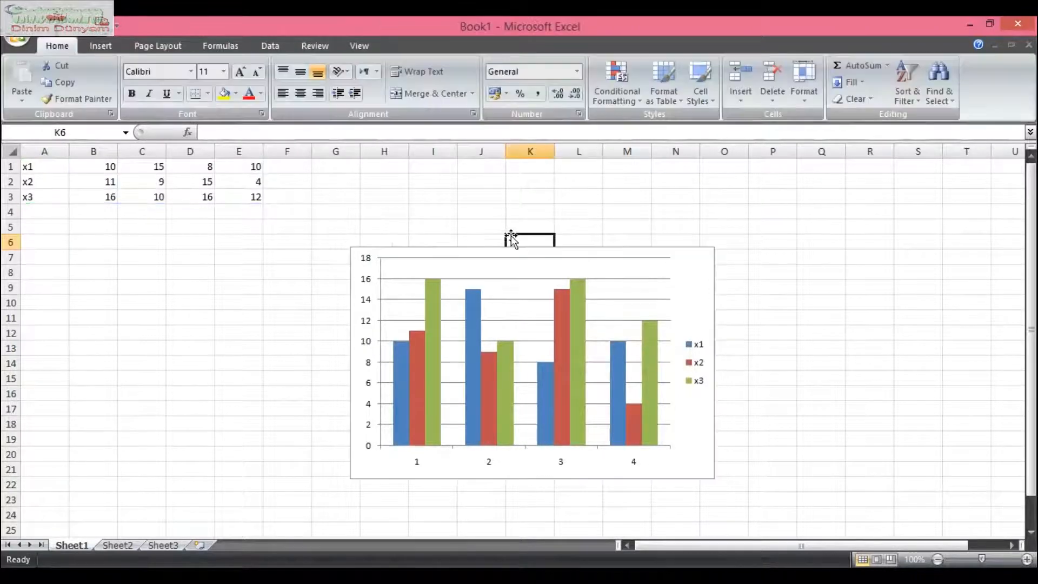
{"action": "left_click", "coordinate": [357, 252]}
{"action": "right_click", "coordinate": [356, 253]}
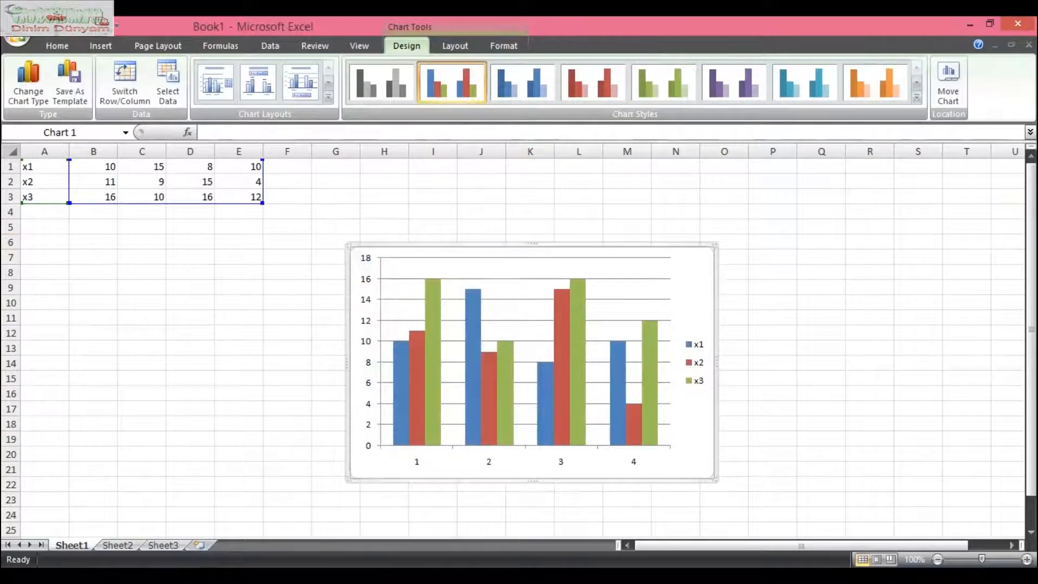
Switch to Word, dismiss the Document Recovery list and paste the copied chart into the blank document.
{"action": "key", "text": "alt+Tab"}
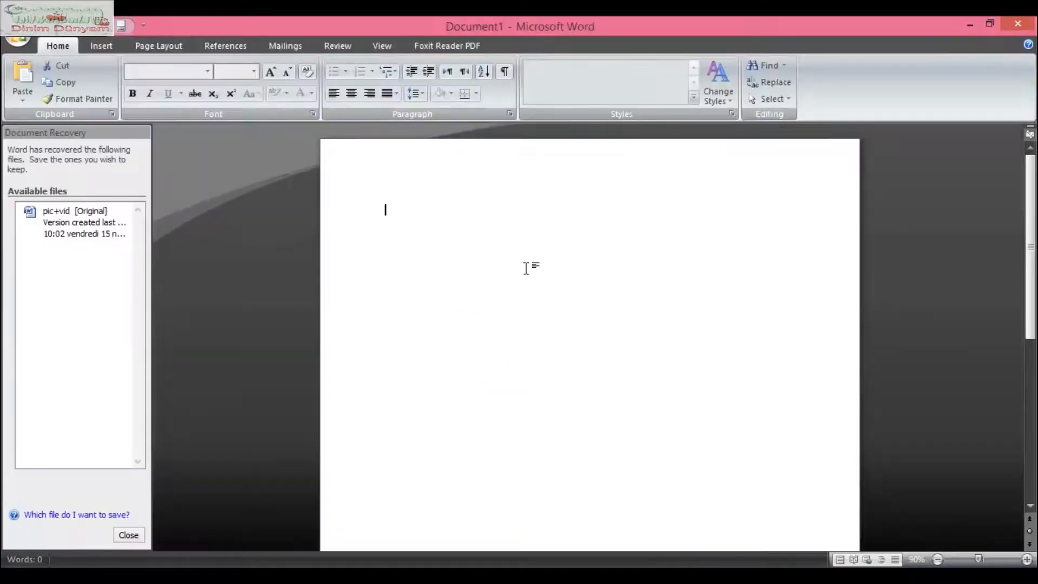
{"action": "left_click", "coordinate": [128, 534]}
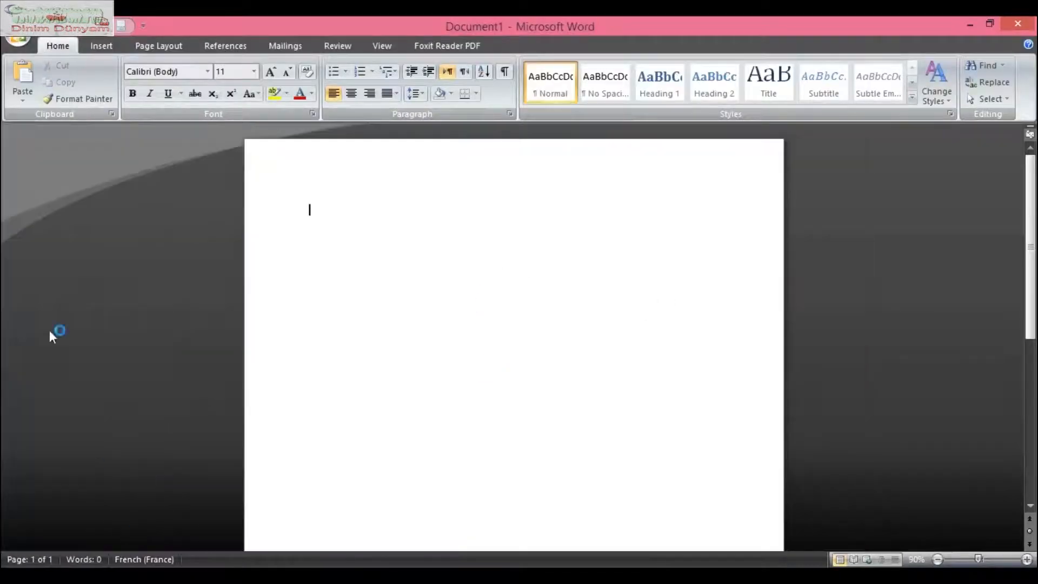
{"action": "right_click", "coordinate": [336, 234]}
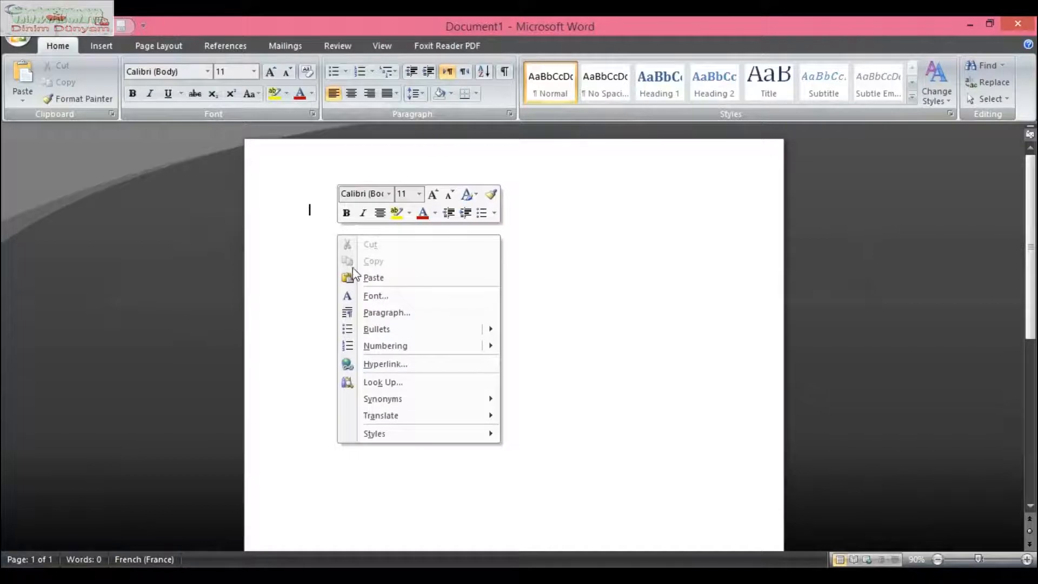
{"action": "left_click", "coordinate": [349, 276]}
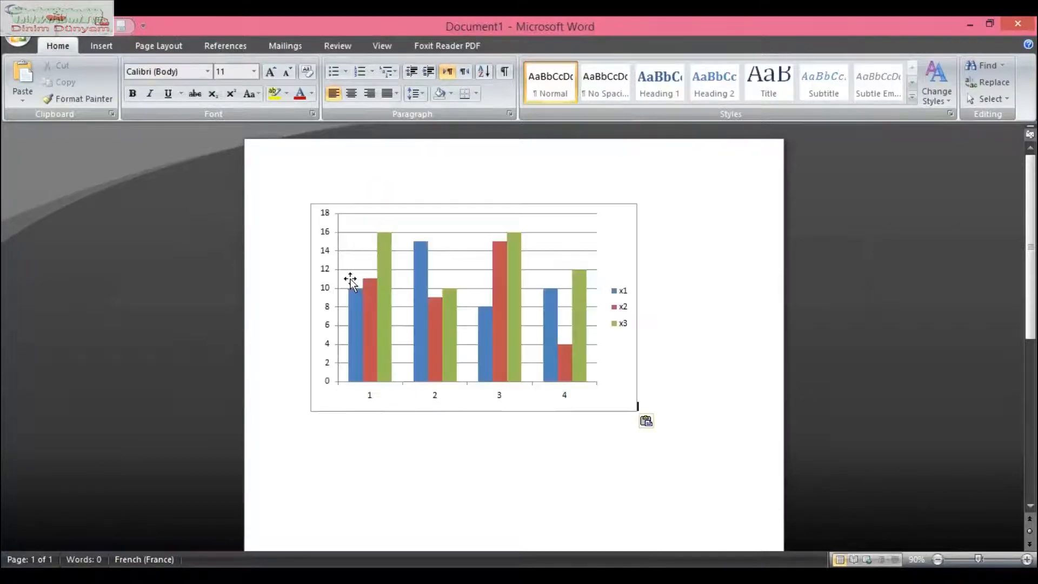
Enlarge the pasted chart in the Word document so it spans nearly the full text width of the page.
{"action": "left_click", "coordinate": [508, 274]}
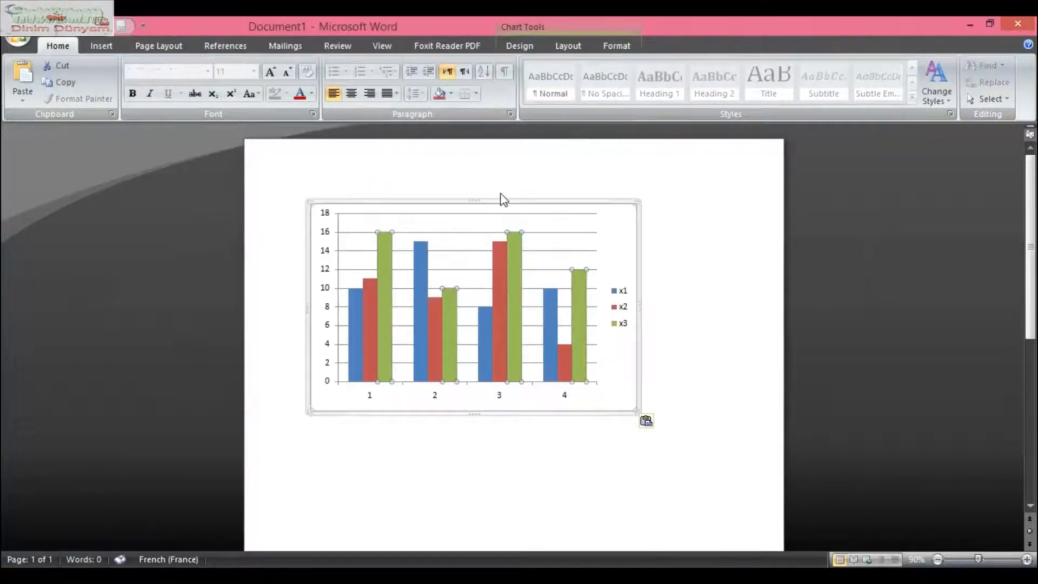
{"action": "left_click", "coordinate": [508, 215]}
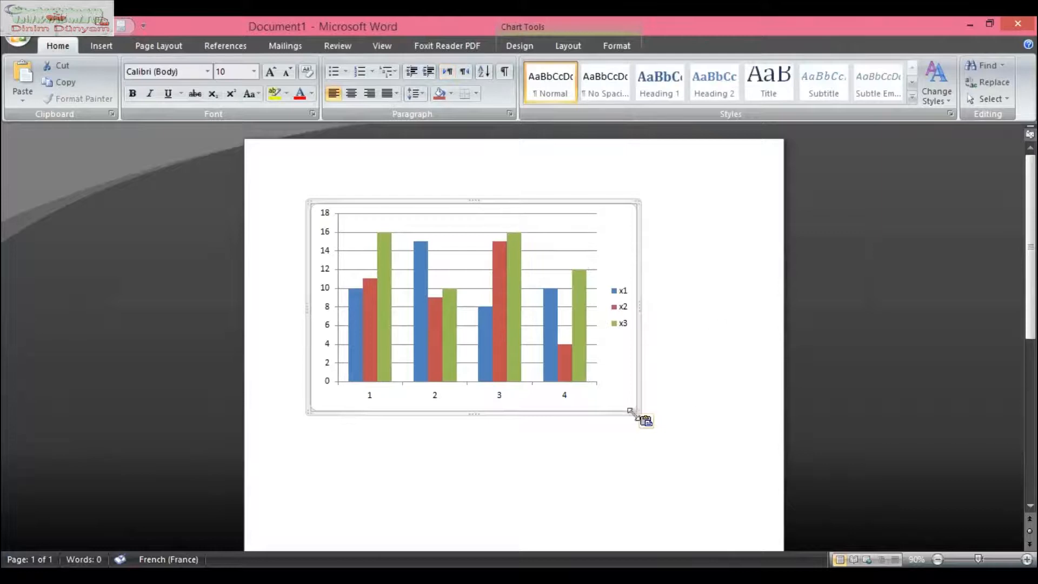
{"action": "left_click_drag", "start_coordinate": [633, 409], "coordinate": [718, 514]}
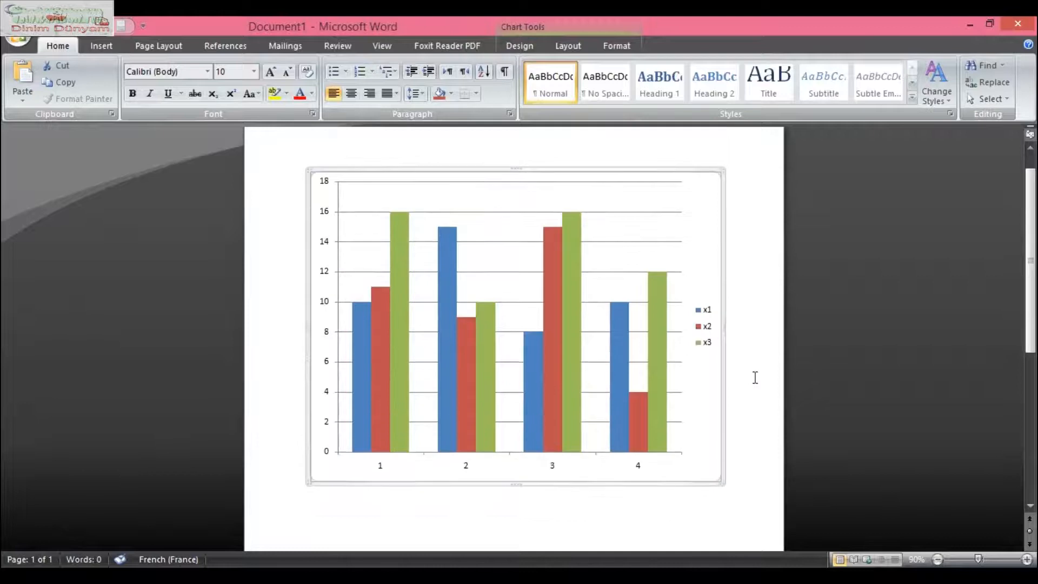
Return to Excel and try several chart styles on the column chart, ending with the purple one.
{"action": "left_click", "coordinate": [973, 23]}
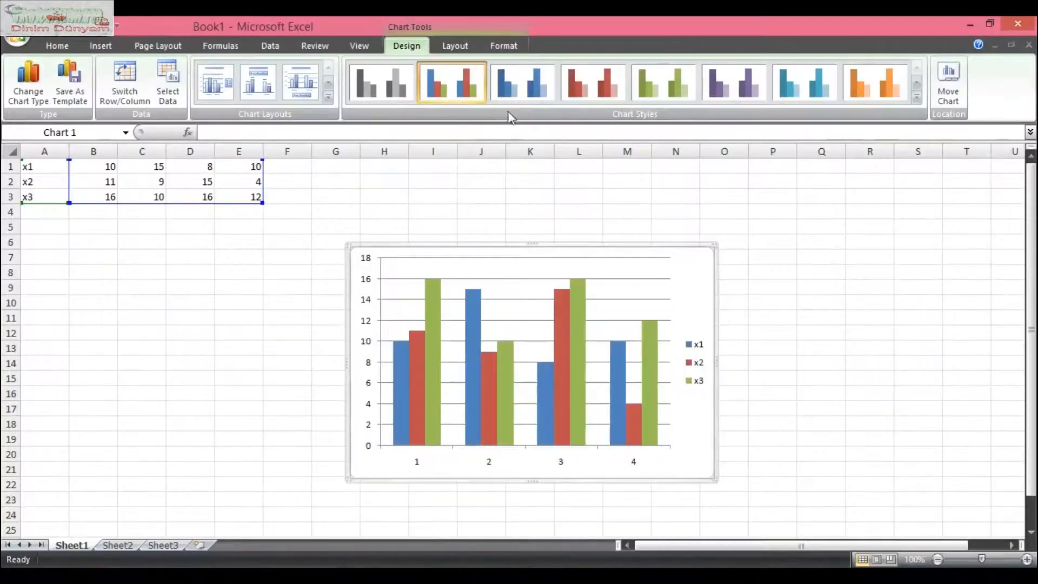
{"action": "left_click", "coordinate": [381, 82]}
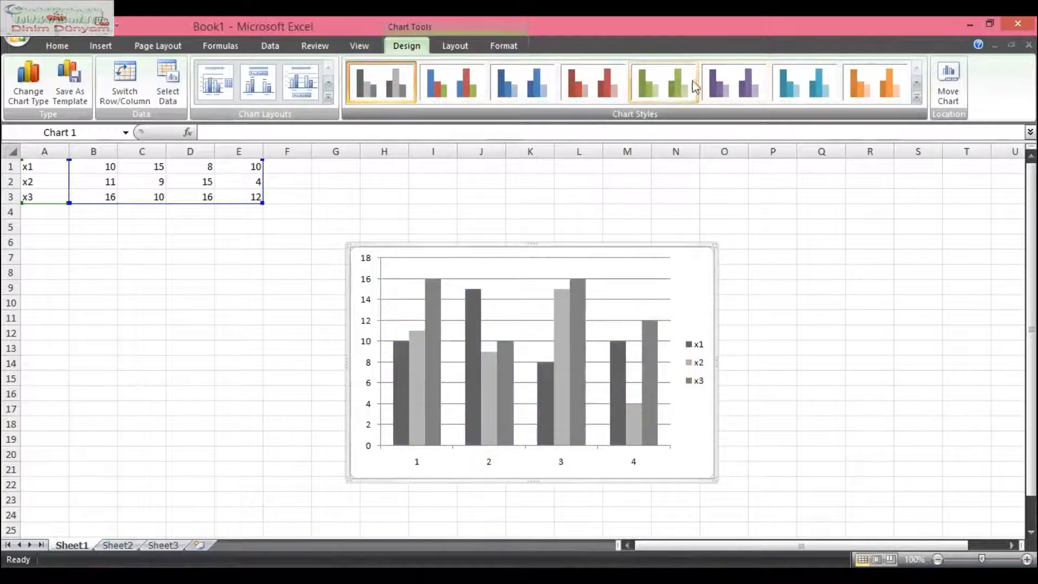
{"action": "left_click", "coordinate": [644, 83]}
{"action": "left_click", "coordinate": [593, 83]}
{"action": "left_click", "coordinate": [733, 84]}
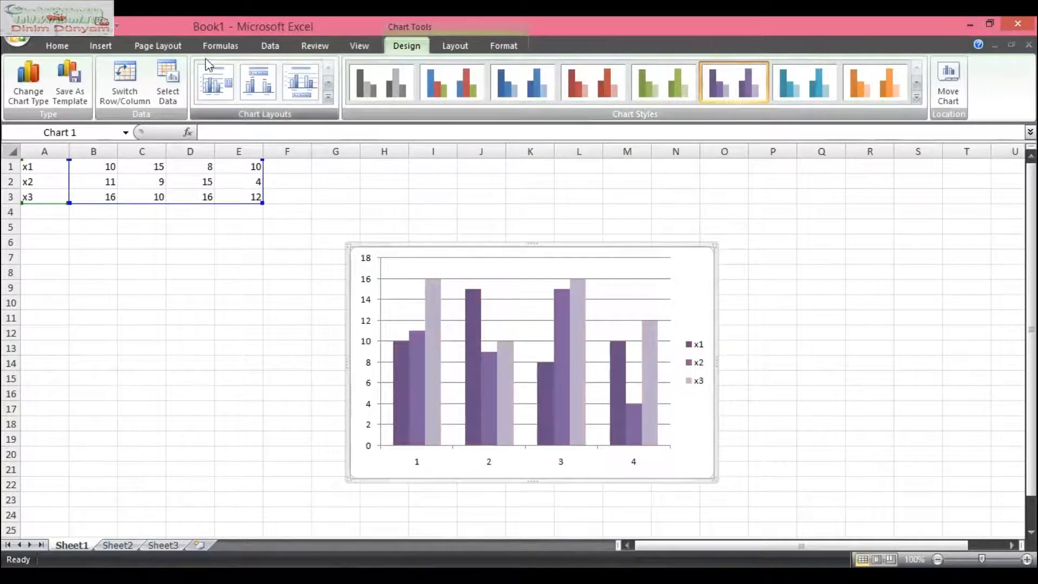
Change the chart type to a 2-D pie and apply the red chart style.
{"action": "left_click", "coordinate": [28, 78]}
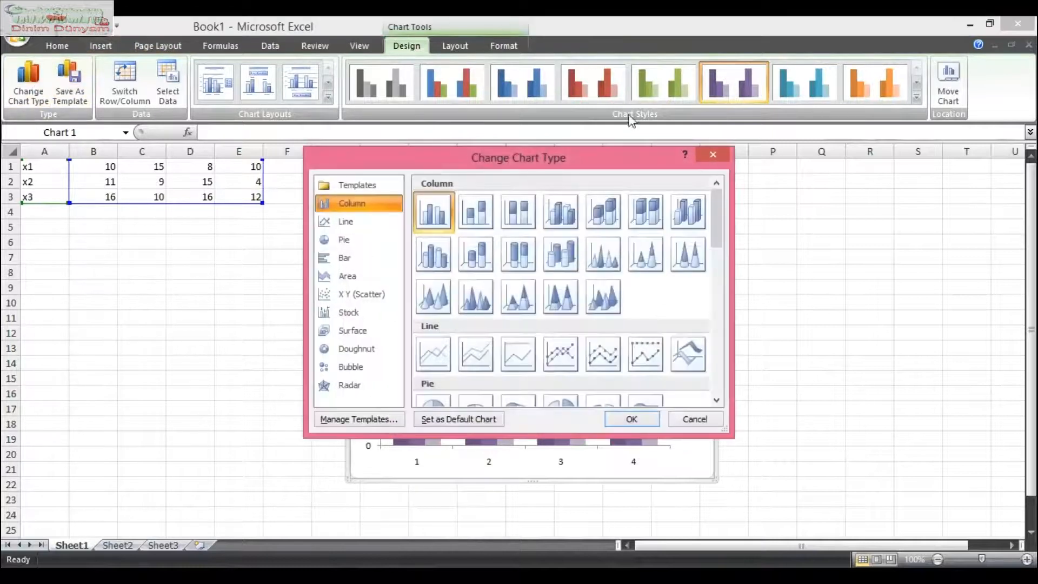
{"action": "scroll", "coordinate": [529, 268], "scroll_direction": "down", "scroll_amount": 5}
{"action": "left_click", "coordinate": [342, 241]}
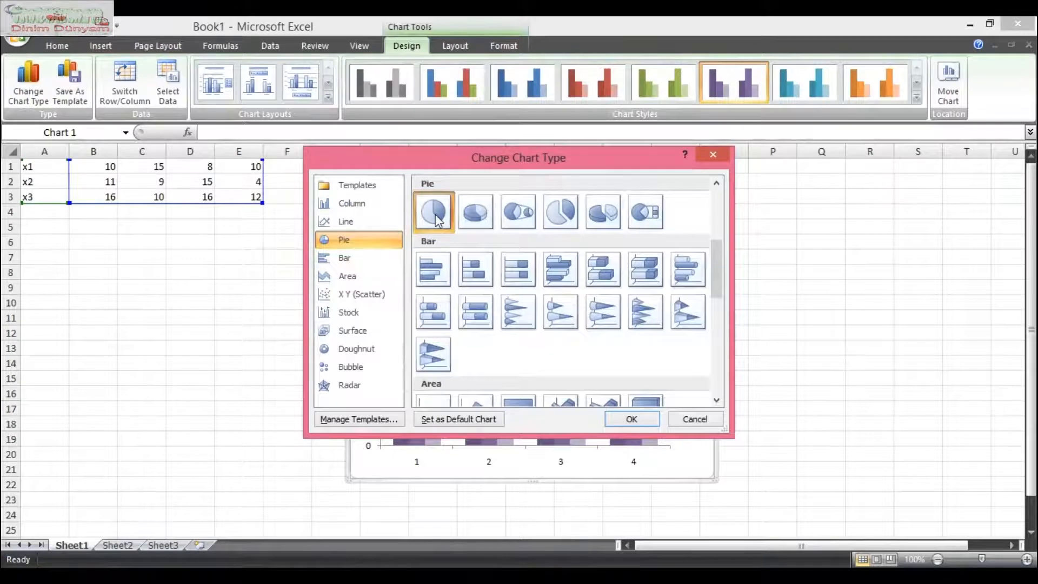
{"action": "left_click", "coordinate": [637, 419]}
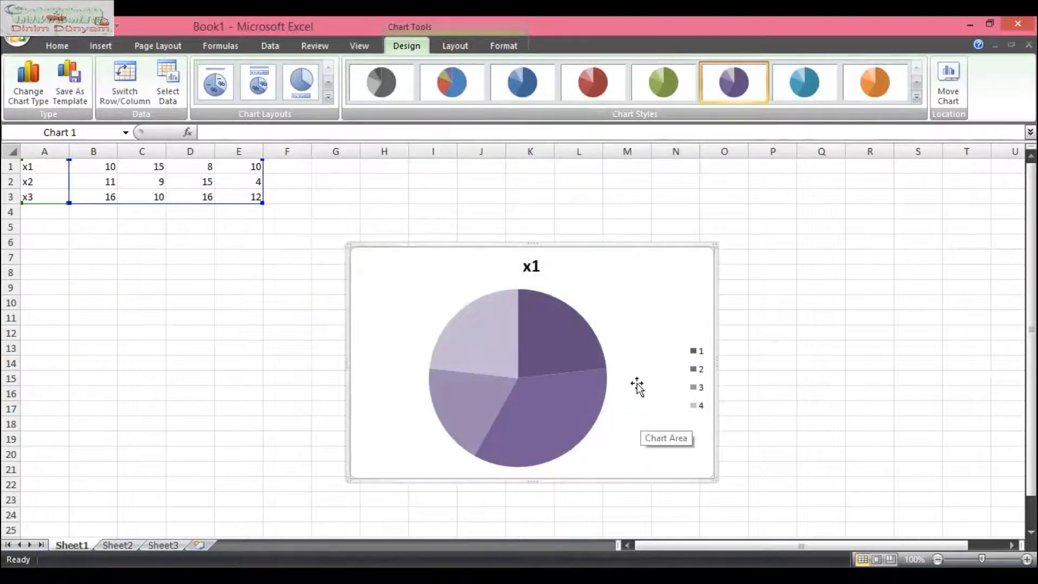
{"action": "left_click", "coordinate": [557, 354]}
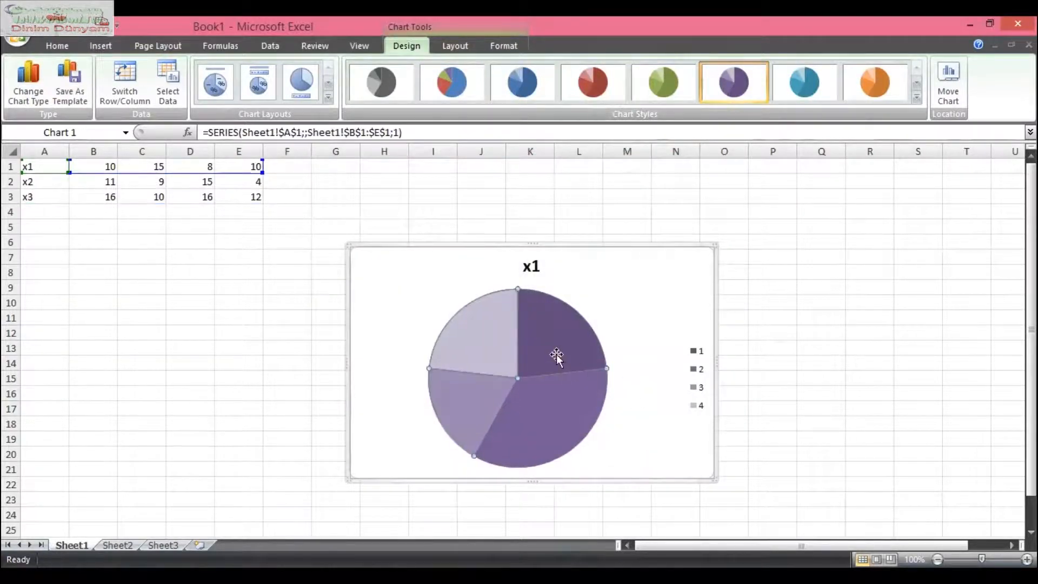
{"action": "left_click", "coordinate": [605, 79]}
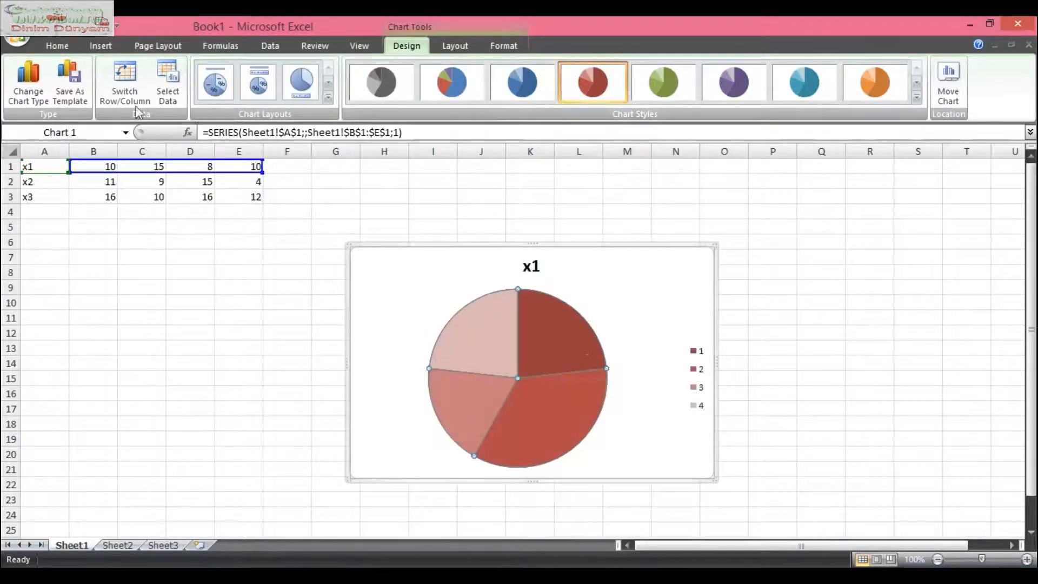
Change the pie chart to a 3-D stacked column chart.
{"action": "left_click", "coordinate": [24, 81]}
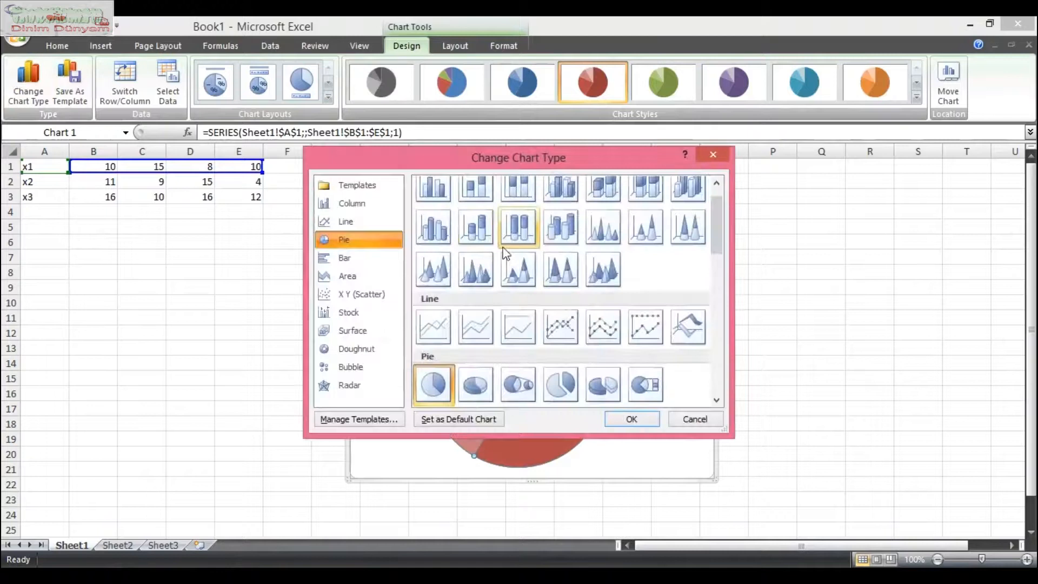
{"action": "scroll", "coordinate": [505, 254], "scroll_direction": "down", "scroll_amount": 6}
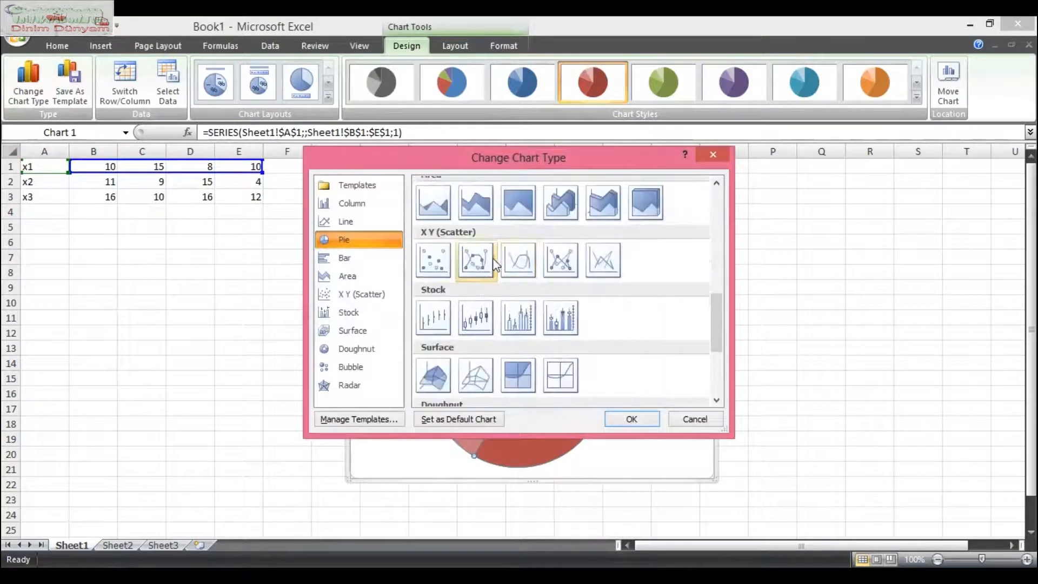
{"action": "scroll", "coordinate": [495, 265], "scroll_direction": "down", "scroll_amount": 3}
{"action": "scroll", "coordinate": [495, 265], "scroll_direction": "up", "scroll_amount": 10}
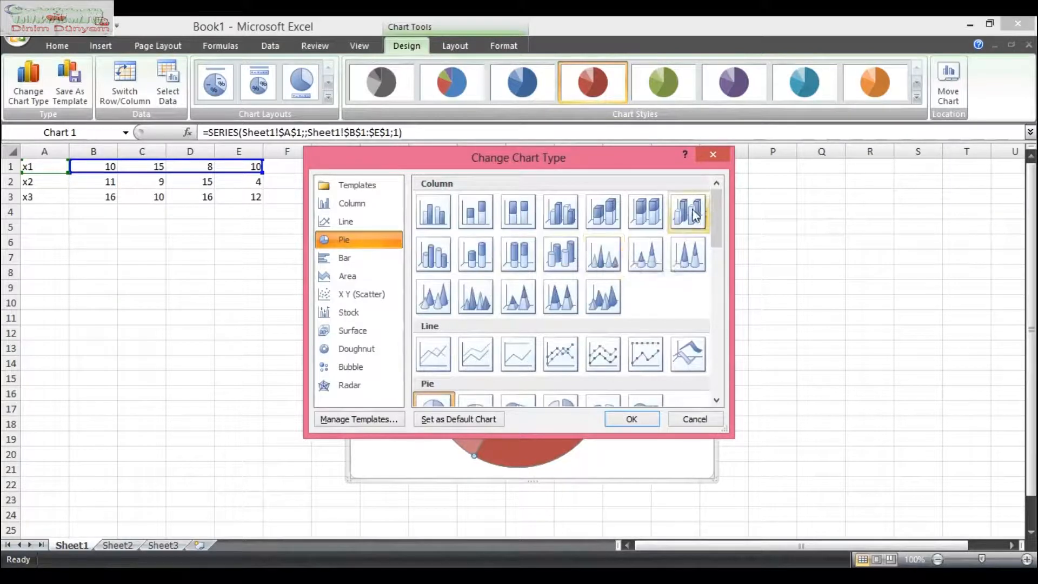
{"action": "left_click", "coordinate": [608, 213]}
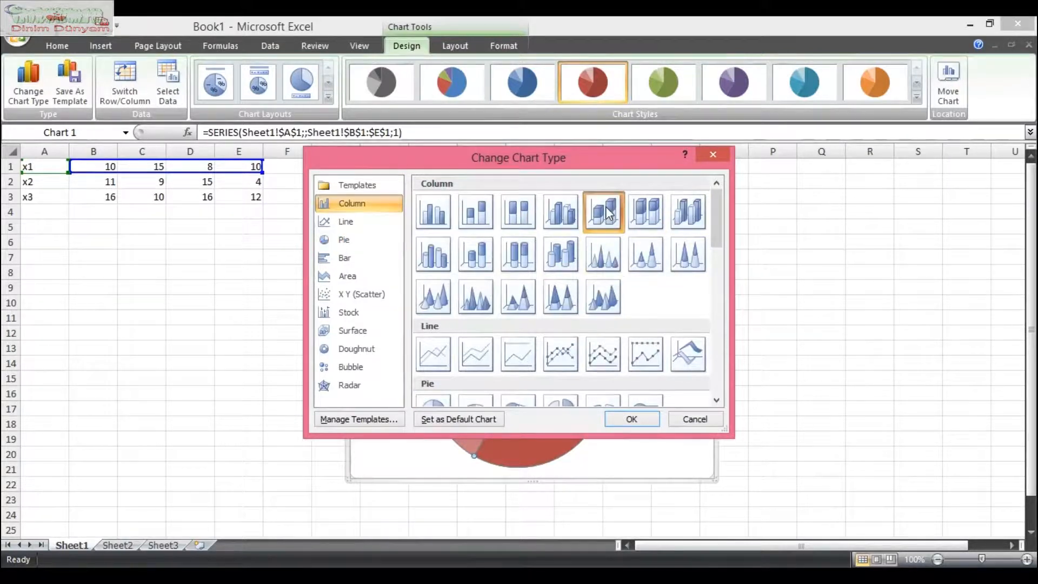
{"action": "left_click", "coordinate": [614, 420]}
{"action": "left_click", "coordinate": [533, 354]}
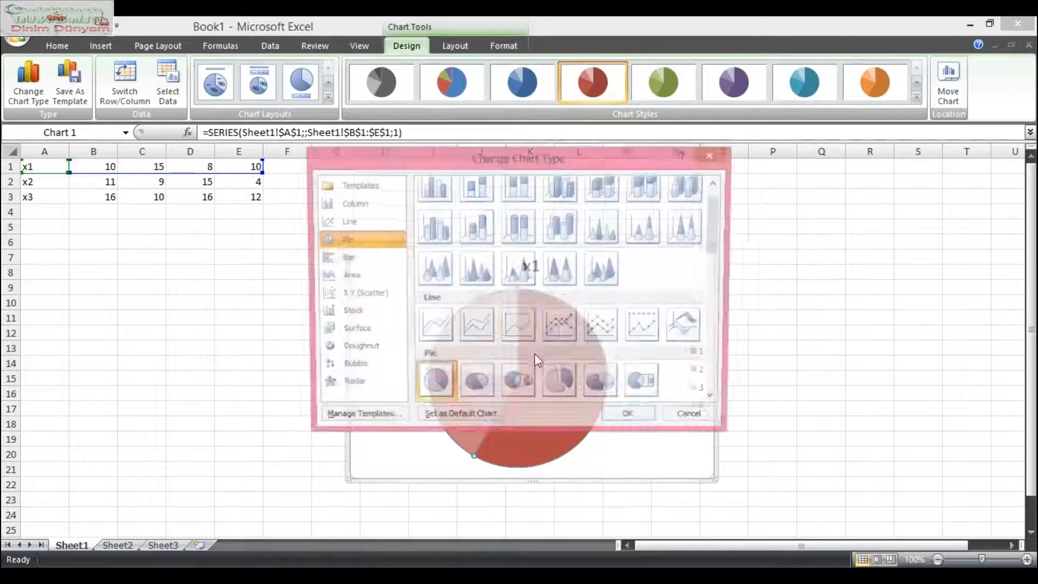
{"action": "scroll", "coordinate": [611, 226], "scroll_direction": "up", "scroll_amount": 1}
{"action": "left_click", "coordinate": [612, 226]}
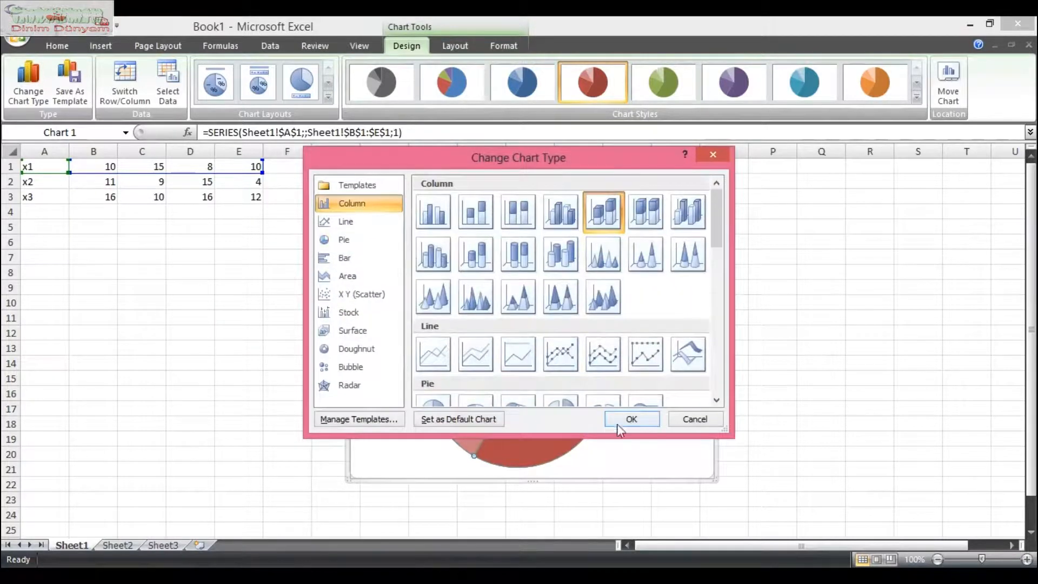
{"action": "left_click", "coordinate": [617, 421]}
Enlarge the chart by extending its upper-right corner to row 5 and column O.
{"action": "left_click", "coordinate": [492, 350]}
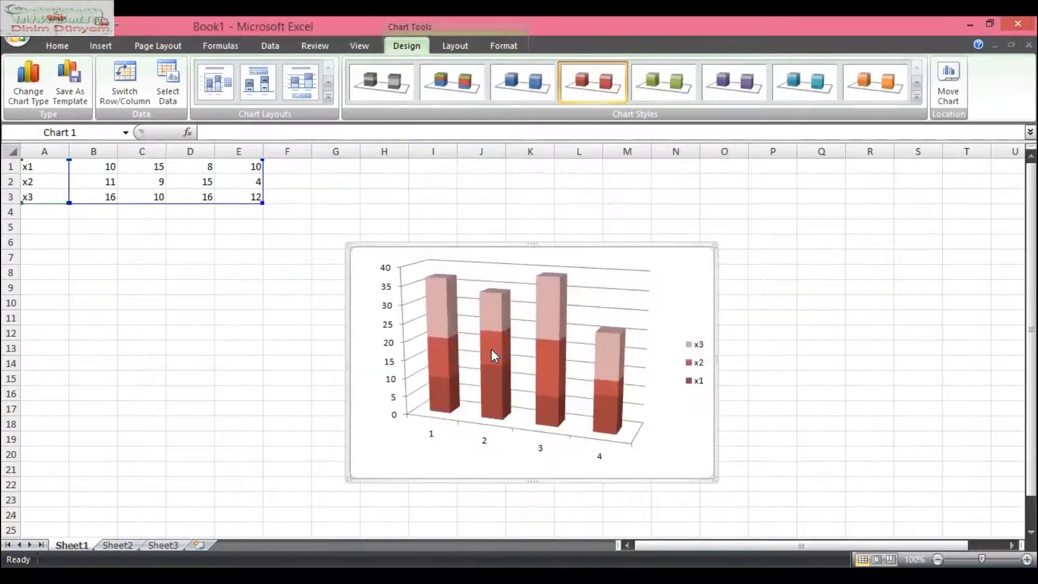
{"action": "left_click", "coordinate": [609, 375]}
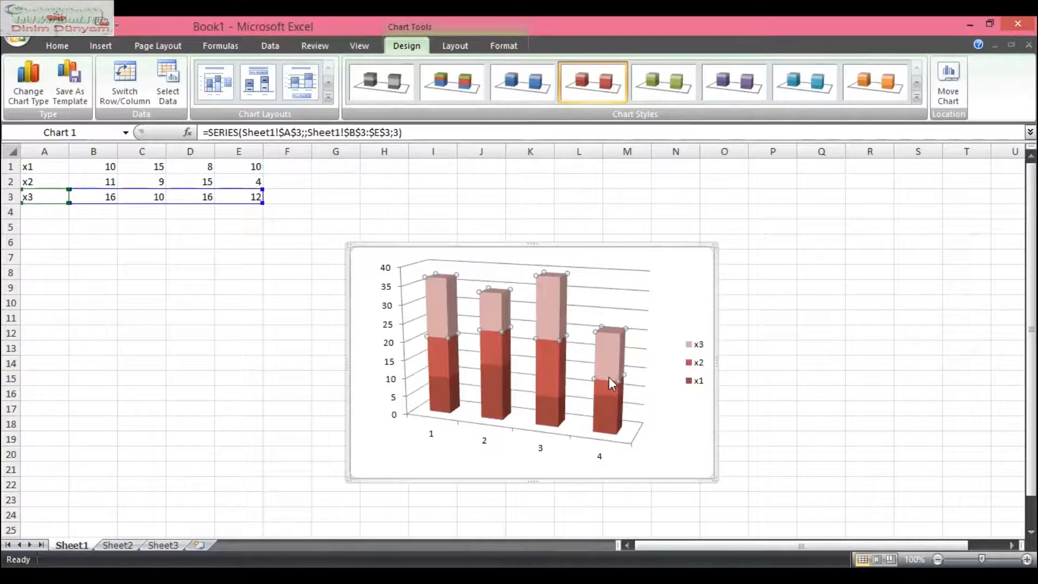
{"action": "left_click", "coordinate": [677, 277]}
{"action": "left_click_drag", "start_coordinate": [718, 247], "coordinate": [739, 231]}
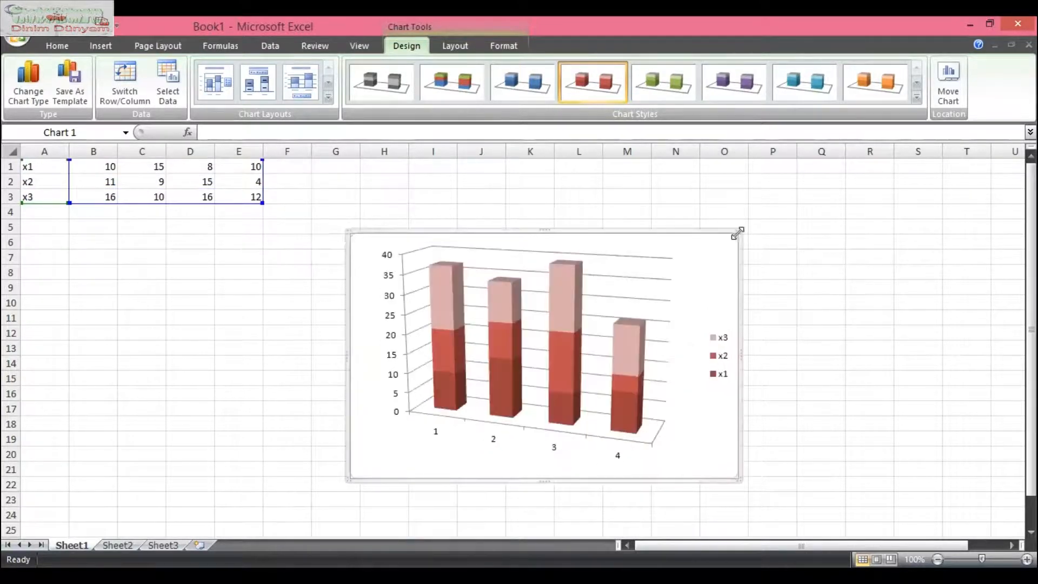
Change the chart type to a line chart with markers.
{"action": "left_click", "coordinate": [31, 98]}
{"action": "left_click", "coordinate": [354, 223]}
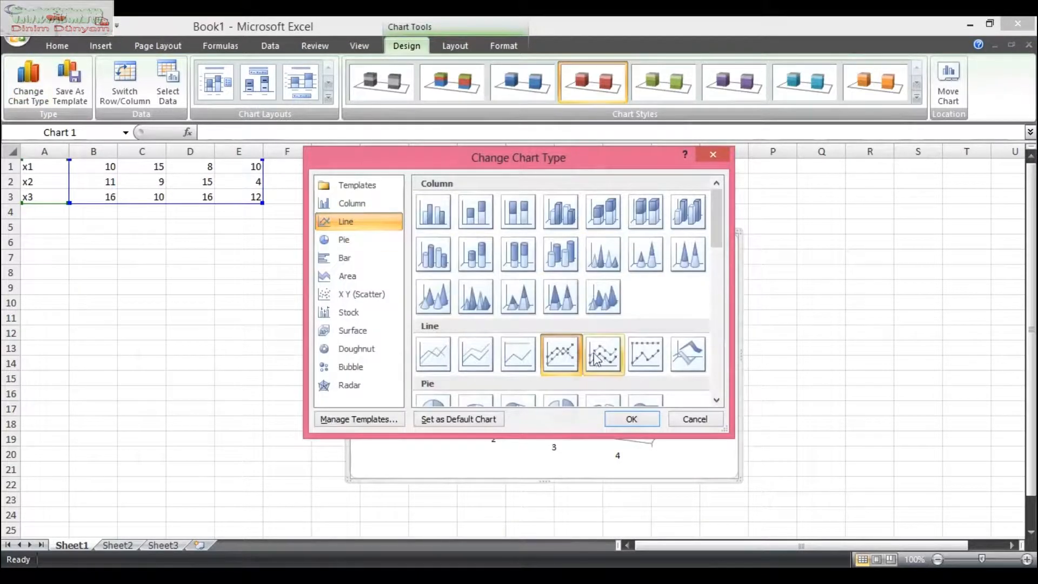
{"action": "left_click", "coordinate": [623, 419]}
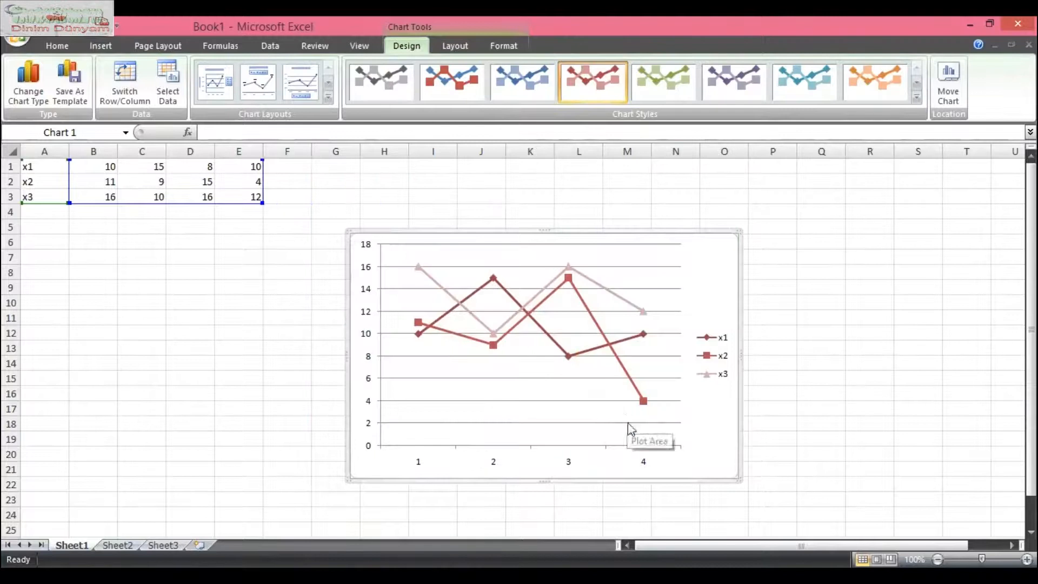
Try the green chart style on the line chart and reapply the red style.
{"action": "left_click", "coordinate": [644, 402]}
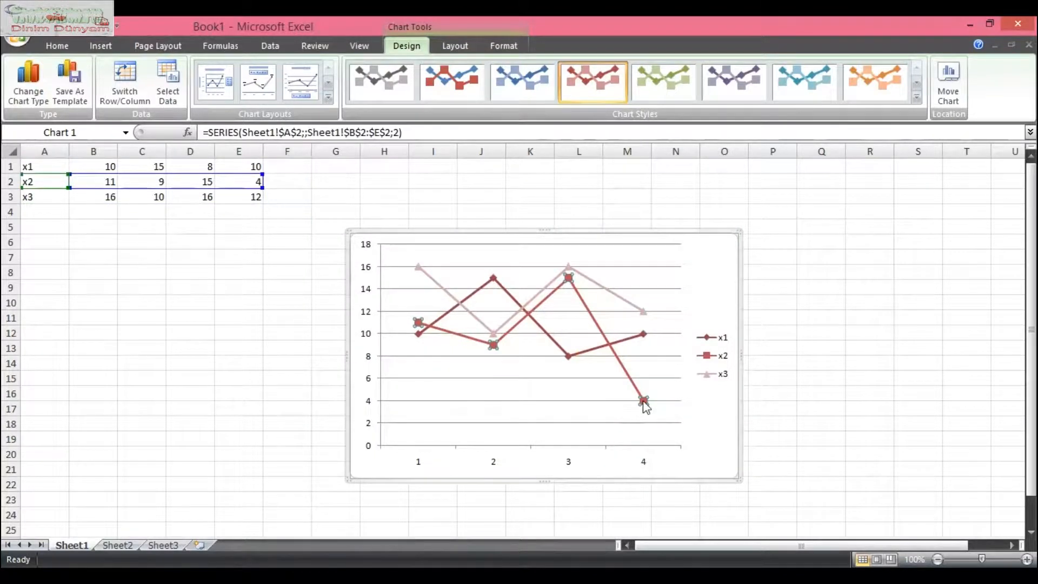
{"action": "left_click", "coordinate": [668, 76]}
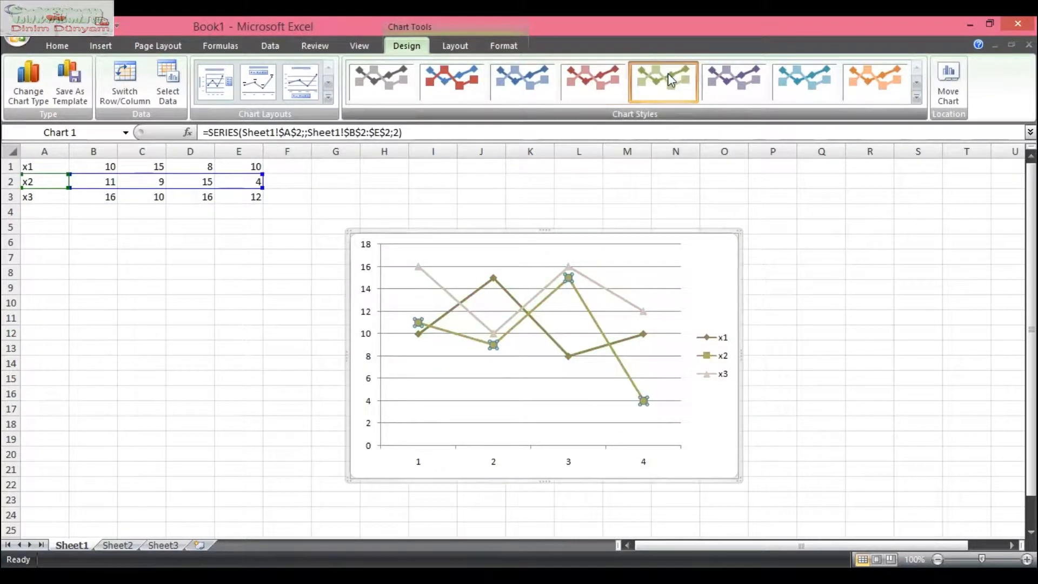
{"action": "left_click", "coordinate": [594, 81]}
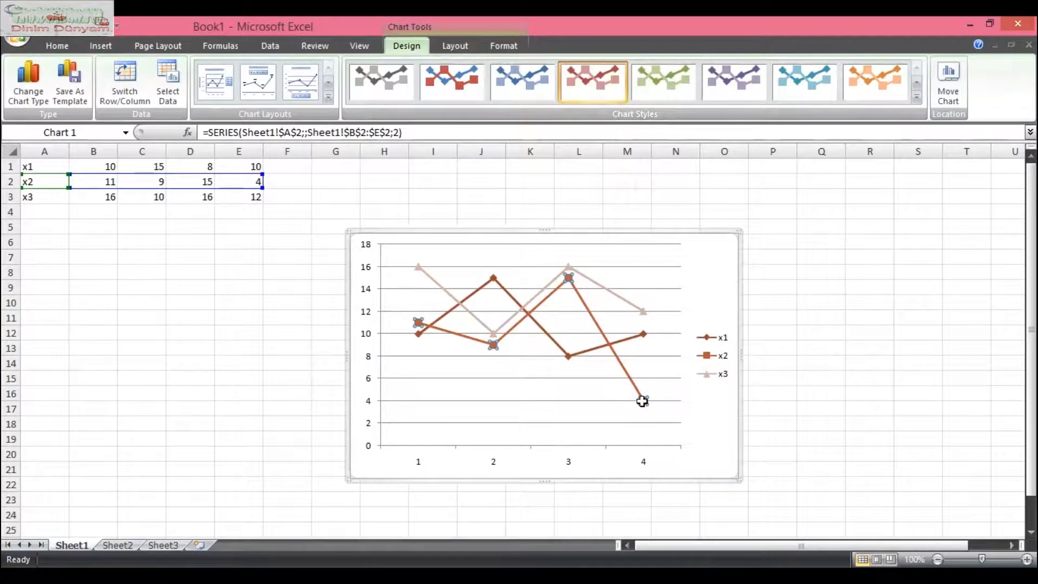
{"action": "left_click", "coordinate": [642, 401]}
{"action": "left_click", "coordinate": [614, 349]}
{"action": "double_click", "coordinate": [612, 352]}
{"action": "left_click", "coordinate": [541, 292]}
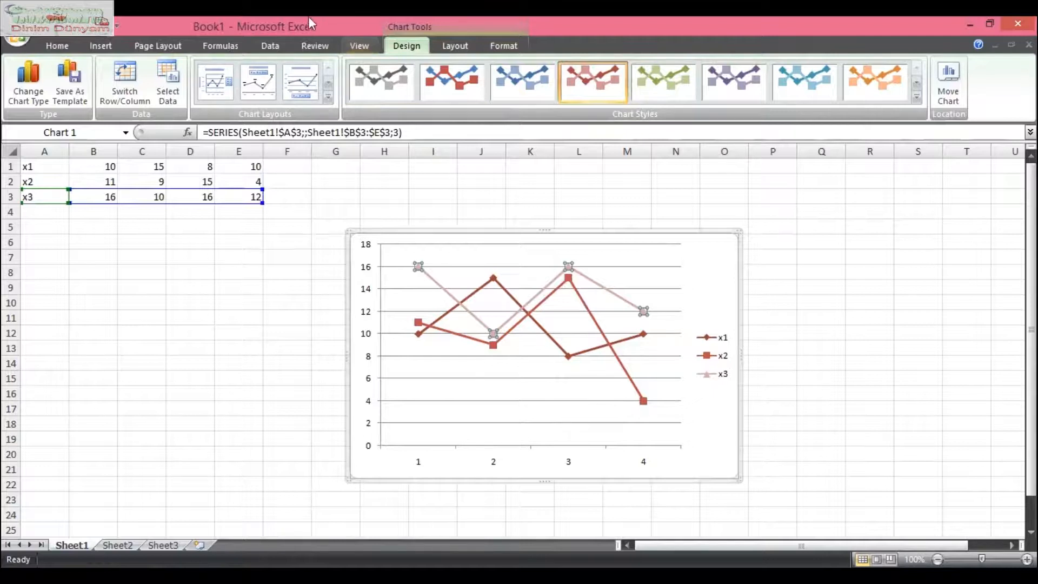
Fill the markers of the x3 series in the line chart with black.
{"action": "left_click", "coordinate": [504, 43]}
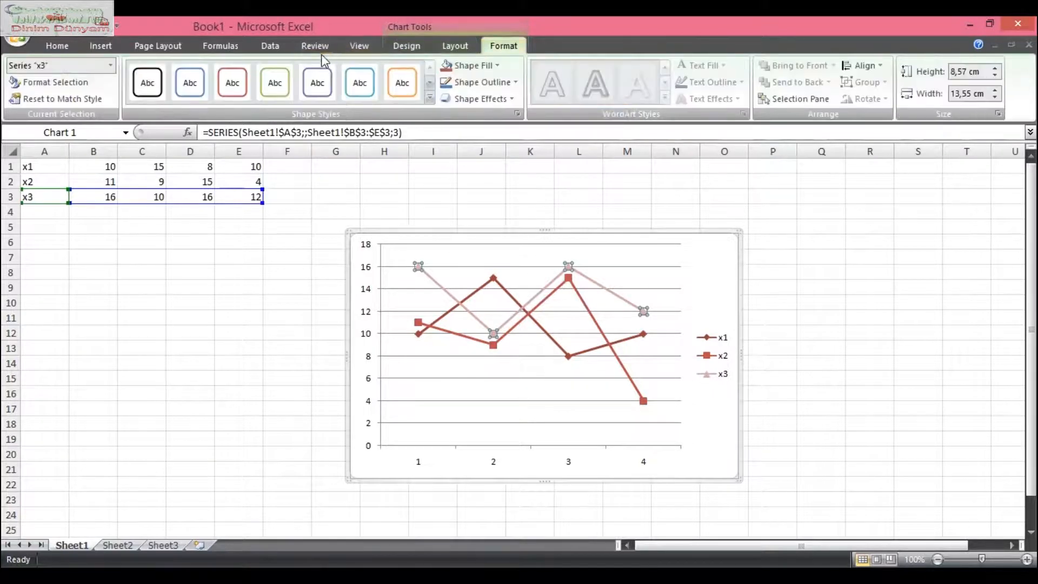
{"action": "left_click", "coordinate": [462, 67]}
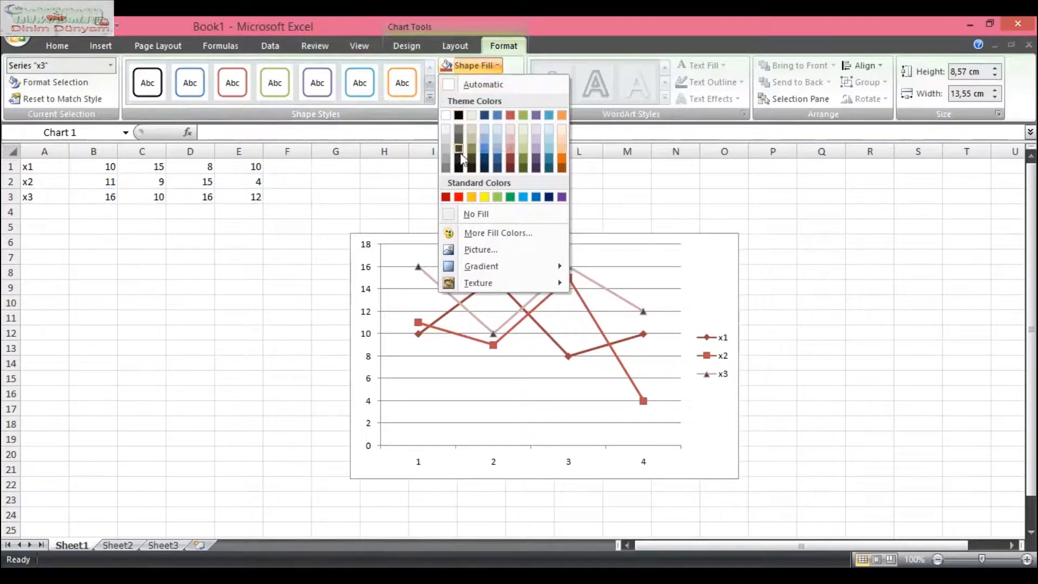
{"action": "left_click", "coordinate": [459, 115]}
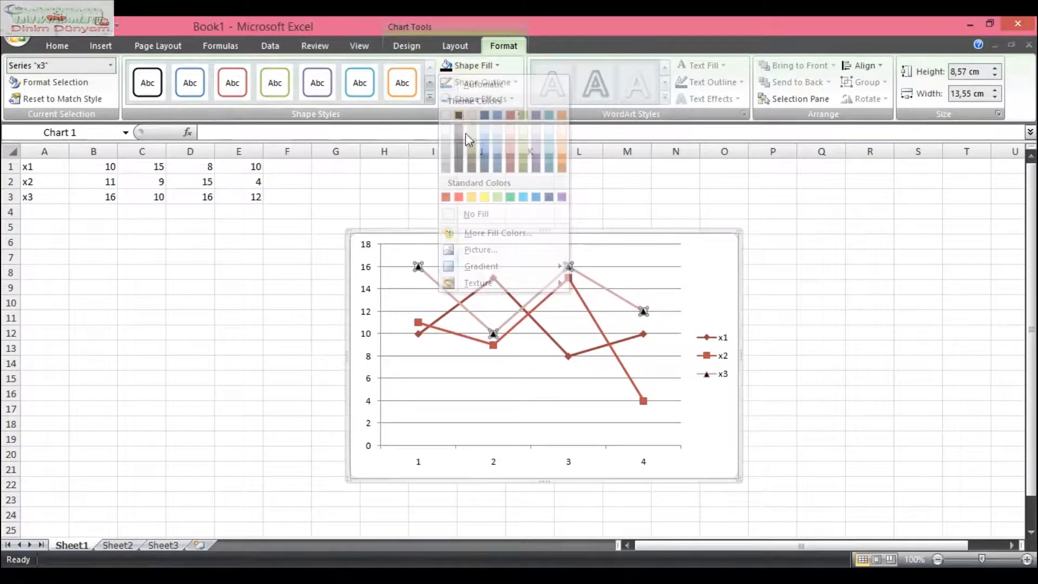
Fill the markers of the x1 series with the darkest blue theme shade.
{"action": "left_click", "coordinate": [436, 283]}
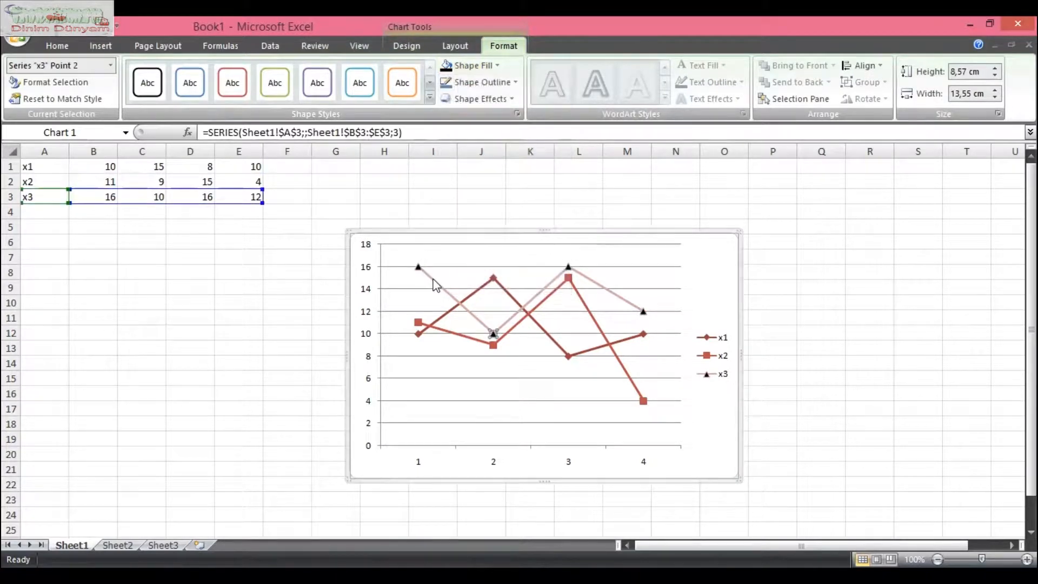
{"action": "left_click", "coordinate": [448, 314]}
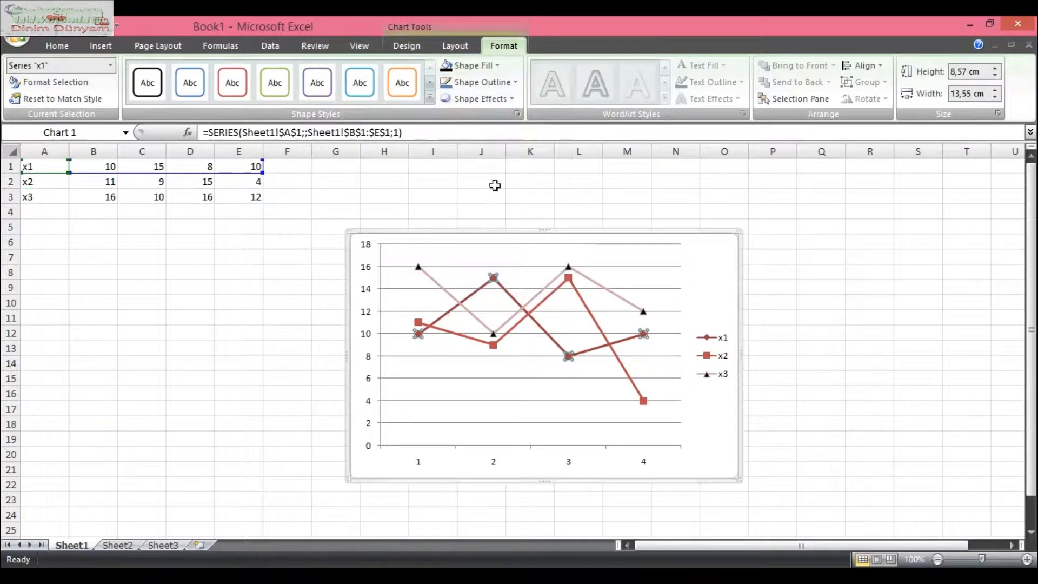
{"action": "left_click", "coordinate": [468, 65]}
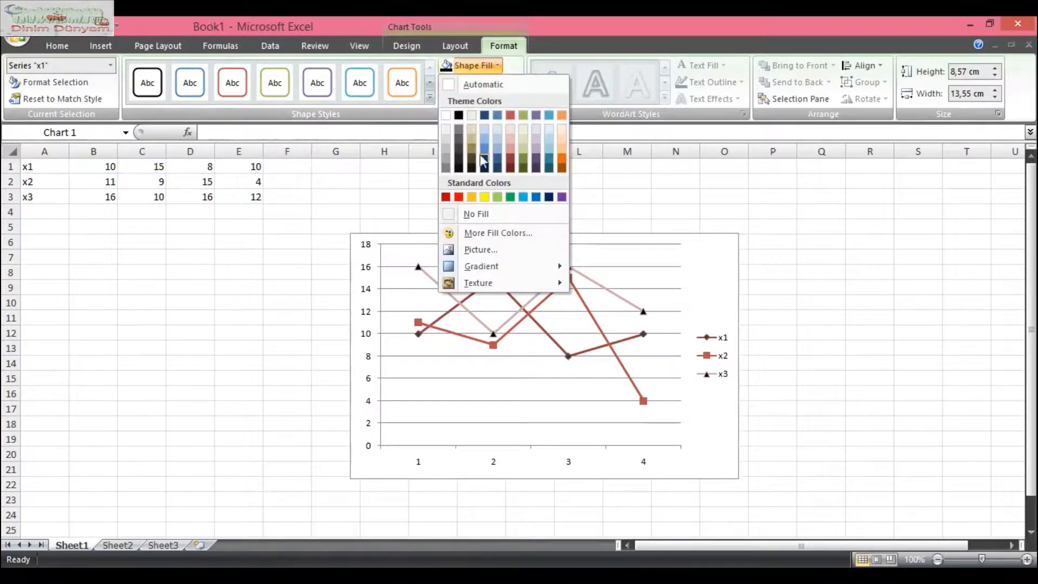
{"action": "left_click", "coordinate": [484, 172]}
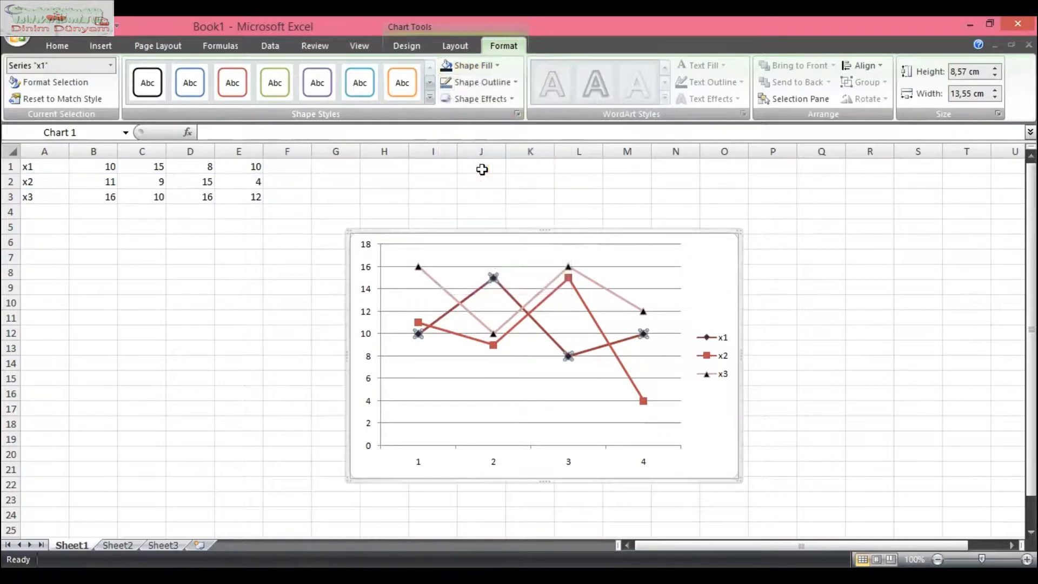
{"action": "left_click", "coordinate": [530, 371]}
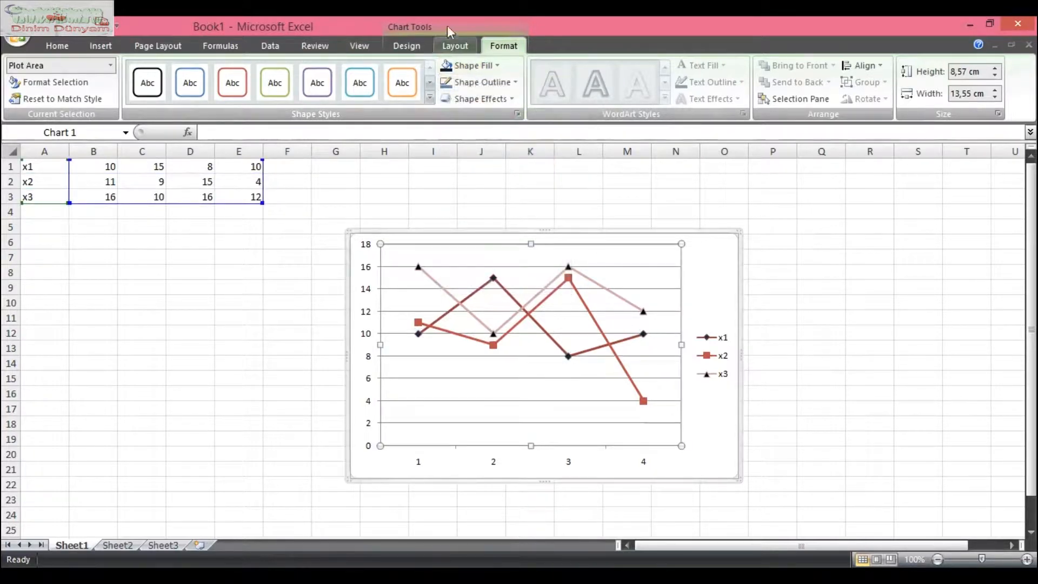
Apply the orange chart style with a black background to the line chart.
{"action": "left_click", "coordinate": [415, 48]}
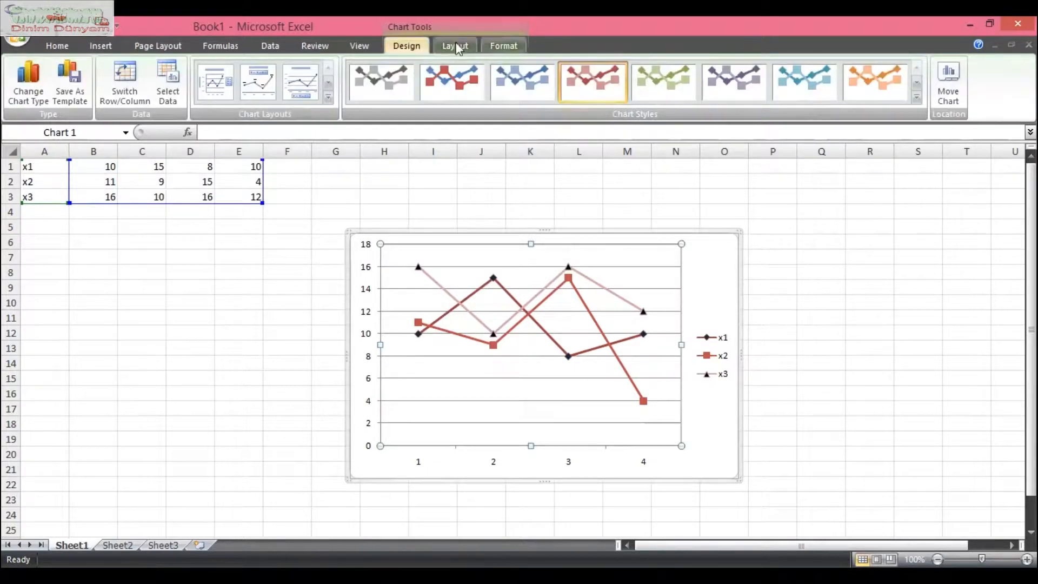
{"action": "left_click", "coordinate": [498, 47]}
{"action": "scroll", "coordinate": [855, 70], "scroll_direction": "up", "scroll_amount": 1}
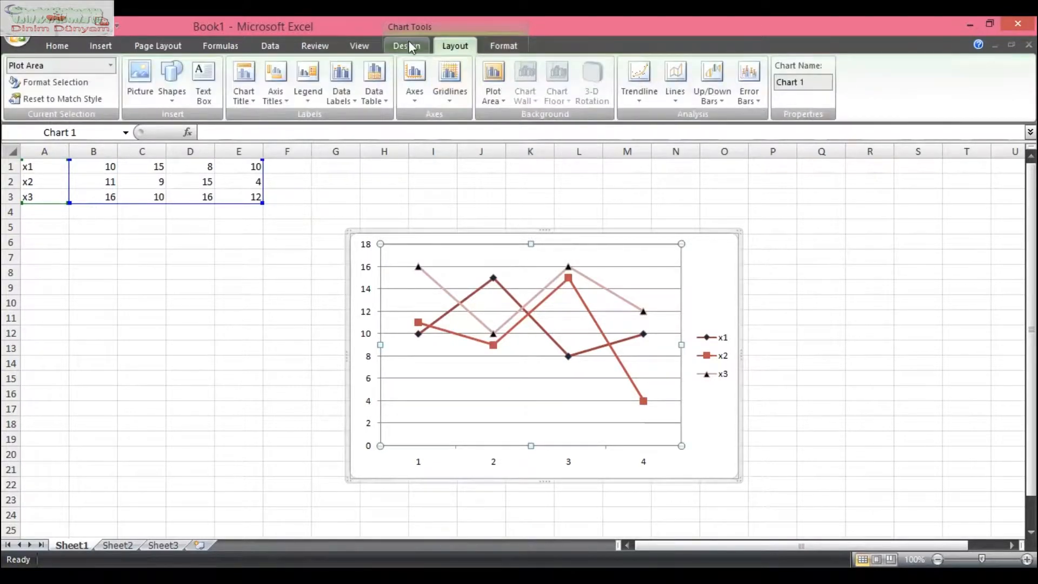
{"action": "scroll", "coordinate": [919, 84], "scroll_direction": "up", "scroll_amount": 1}
{"action": "left_click", "coordinate": [918, 84]}
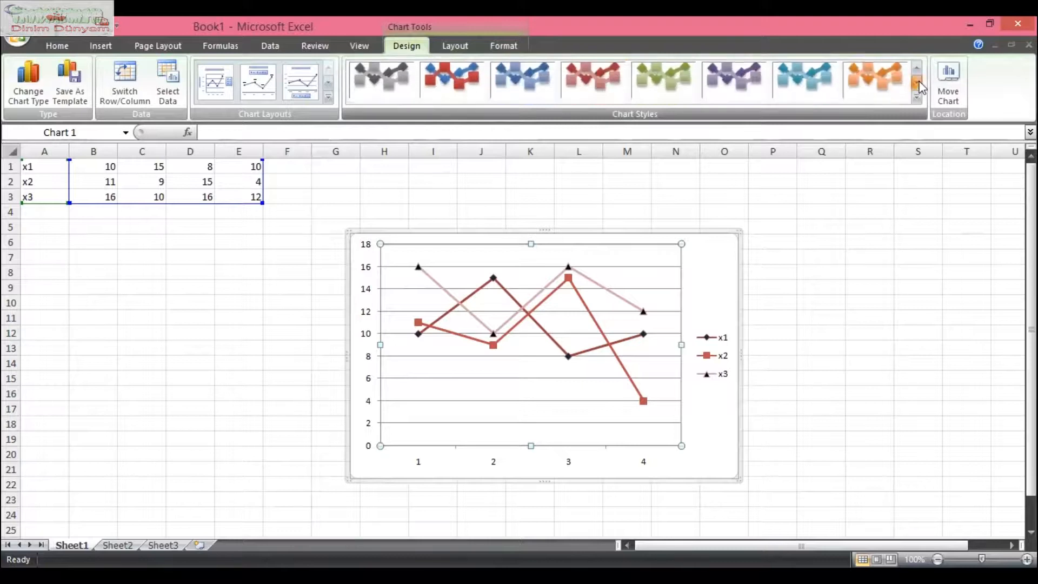
{"action": "left_click", "coordinate": [919, 84]}
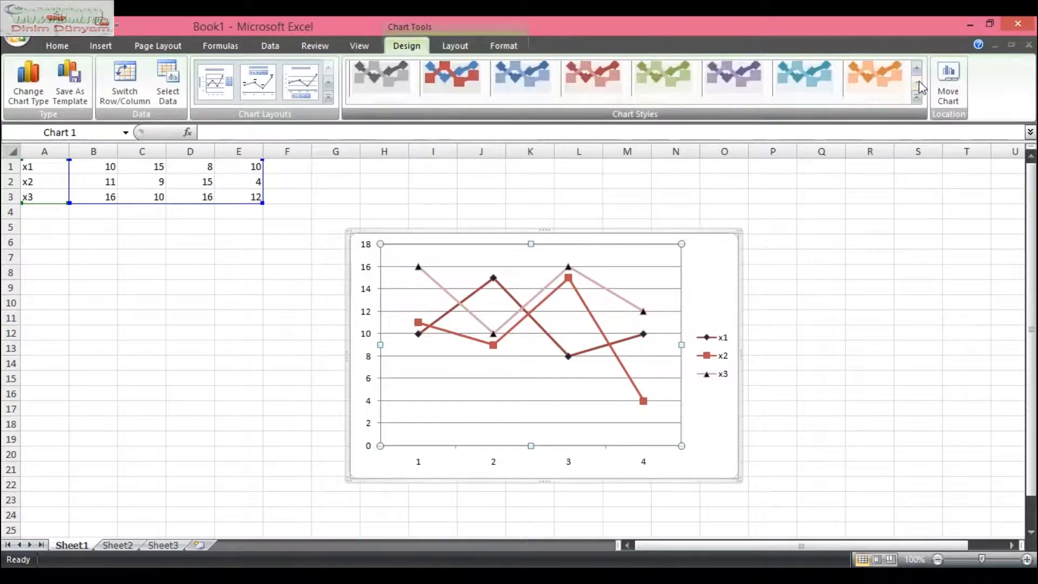
{"action": "left_click", "coordinate": [860, 77]}
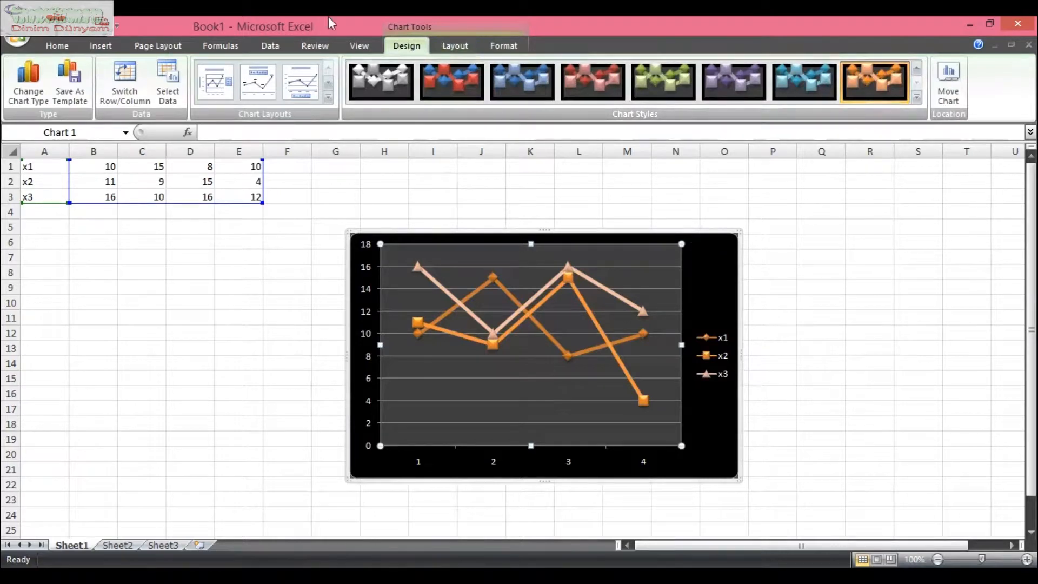
Fill the markers of the x3 series in the orange line chart with white and deselect the chart.
{"action": "left_click", "coordinate": [437, 285]}
{"action": "left_click", "coordinate": [426, 277]}
{"action": "left_click", "coordinate": [434, 284]}
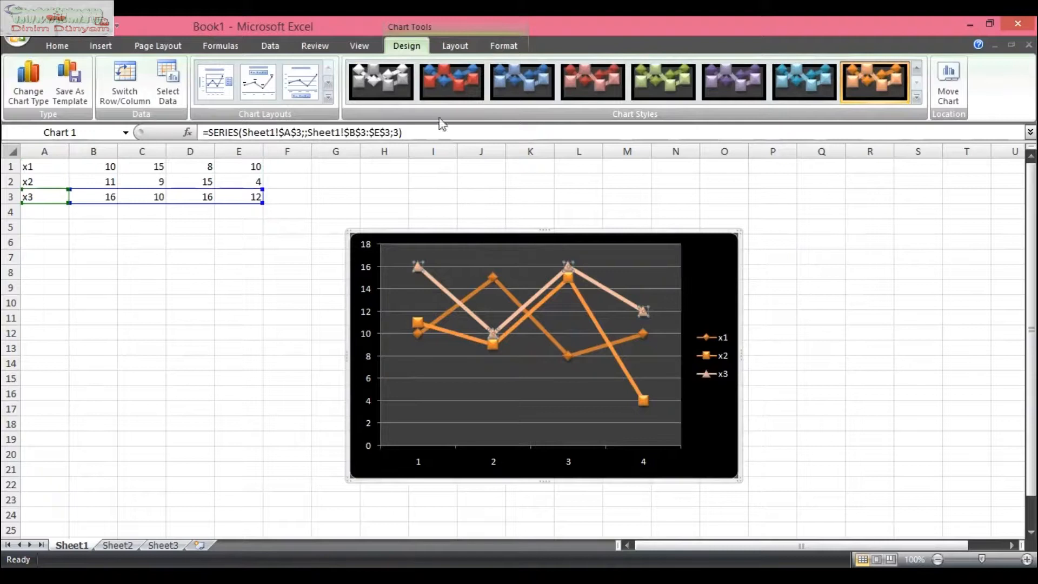
{"action": "left_click", "coordinate": [511, 53]}
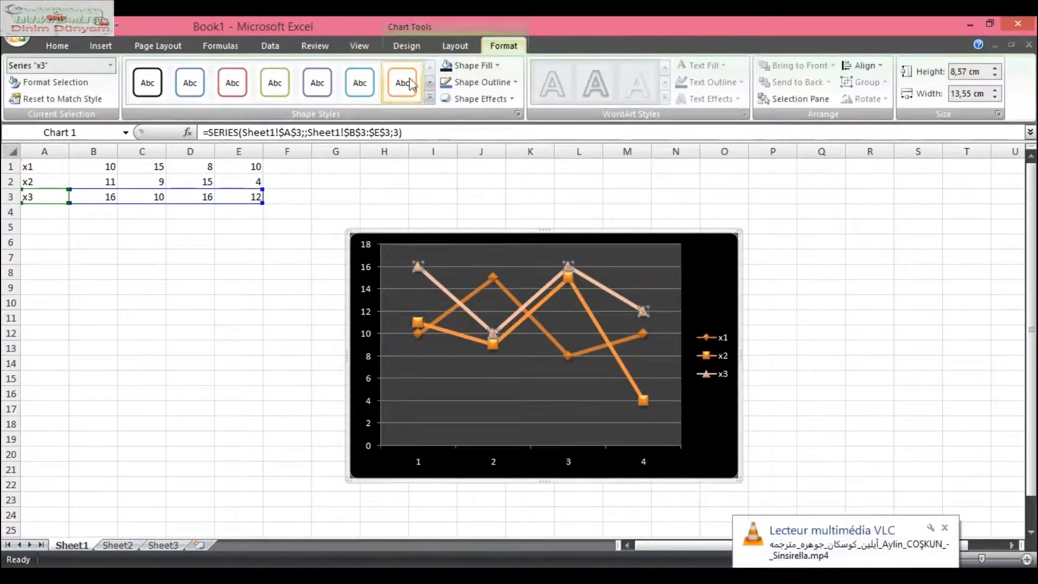
{"action": "left_click", "coordinate": [466, 66]}
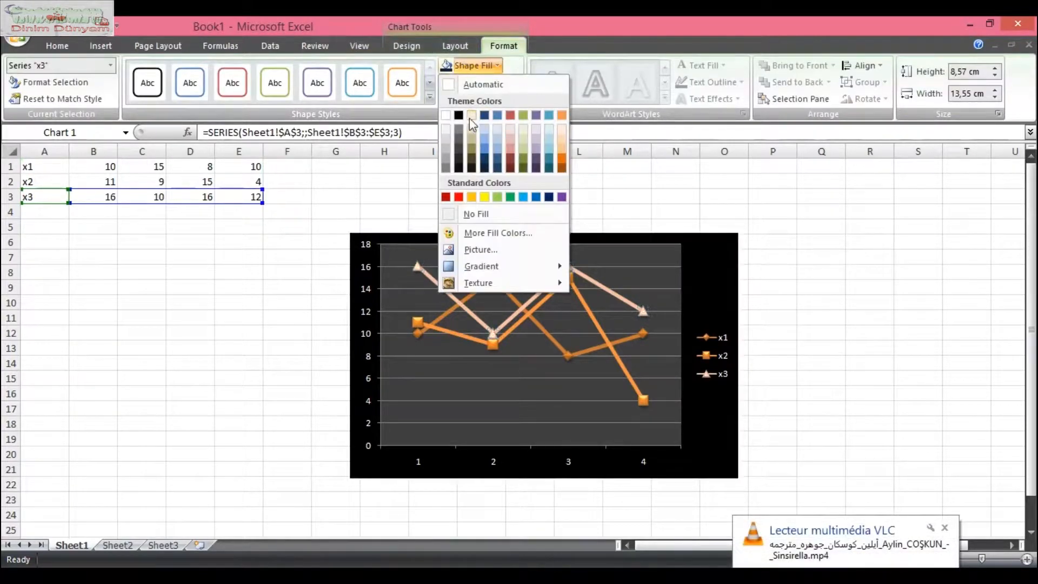
{"action": "left_click", "coordinate": [446, 114]}
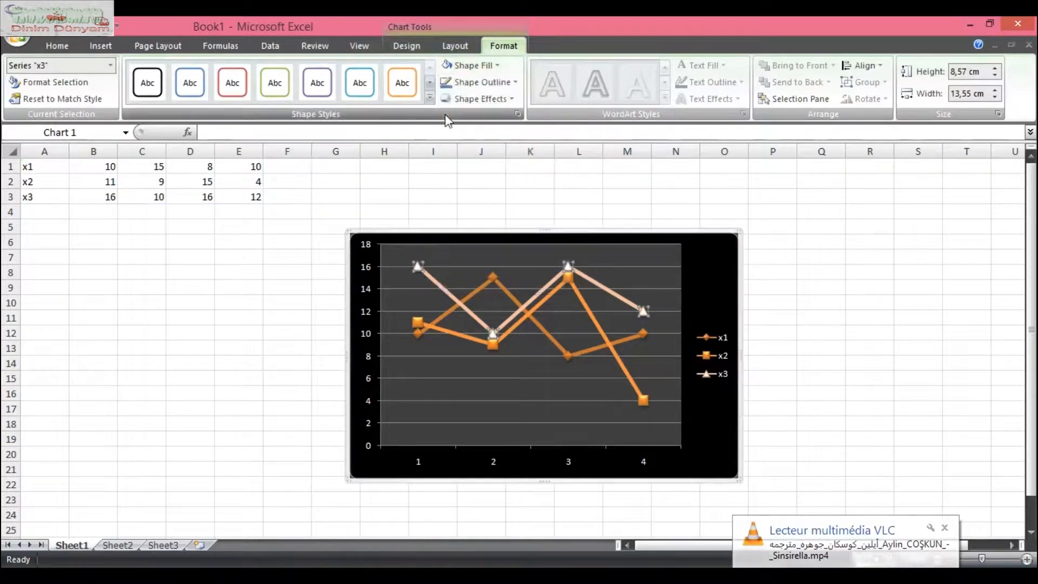
{"action": "left_click", "coordinate": [548, 198]}
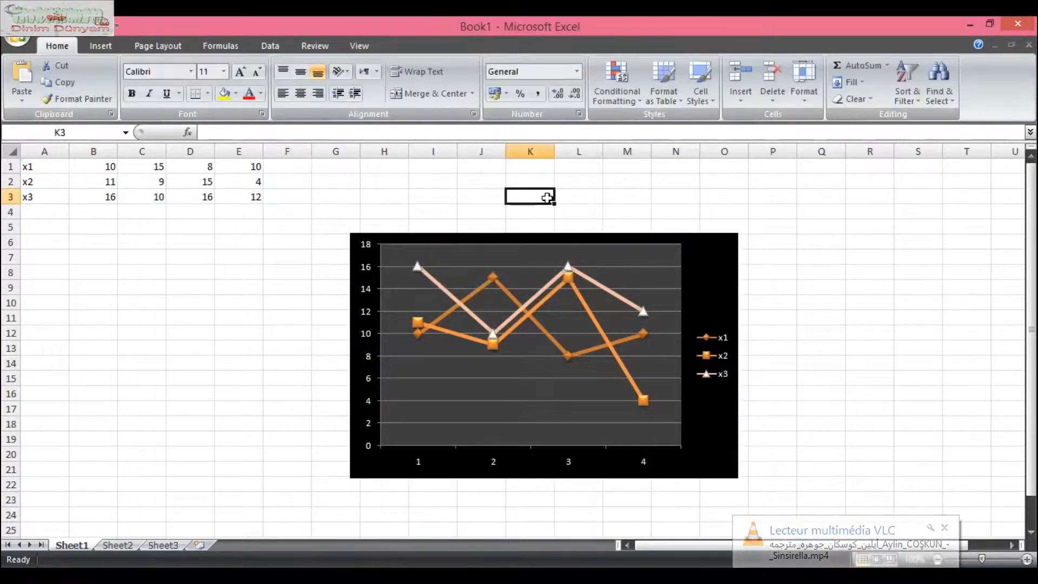
{"action": "left_click", "coordinate": [567, 210]}
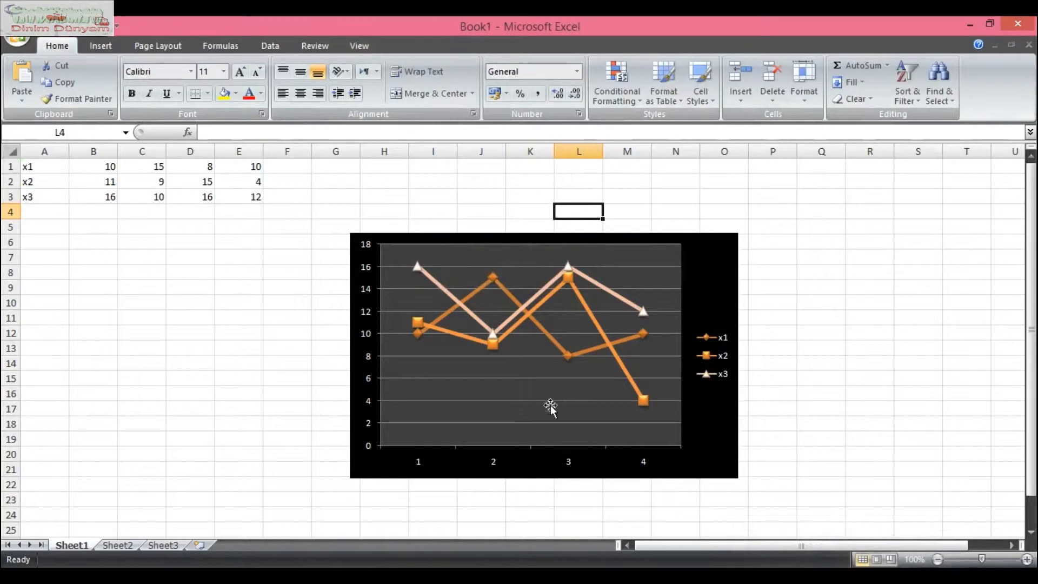
Copy the restyled line chart and paste it into the Word document in place of the column chart.
{"action": "left_click", "coordinate": [734, 233]}
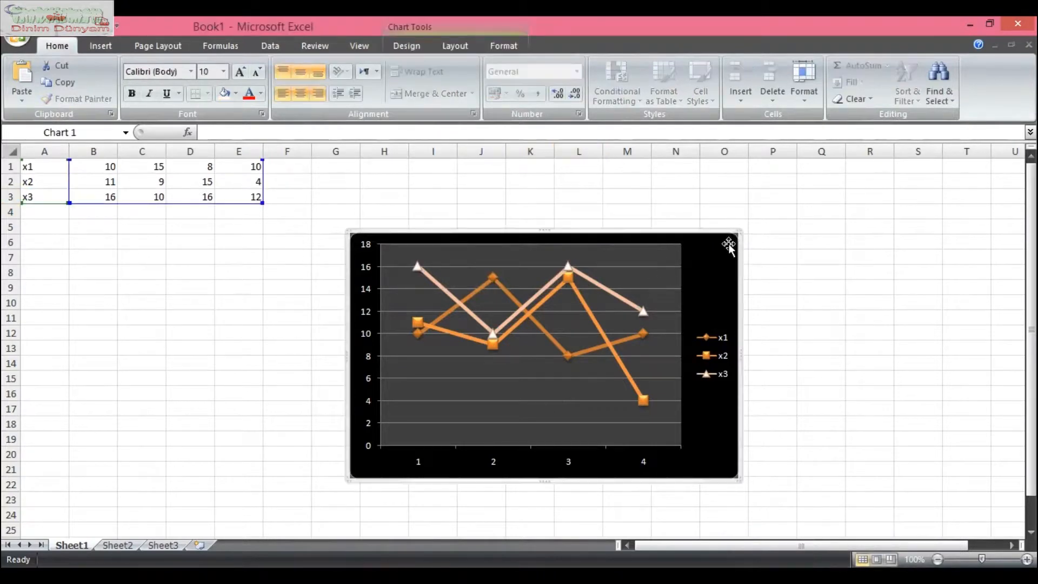
{"action": "right_click", "coordinate": [728, 244]}
{"action": "left_click", "coordinate": [757, 269]}
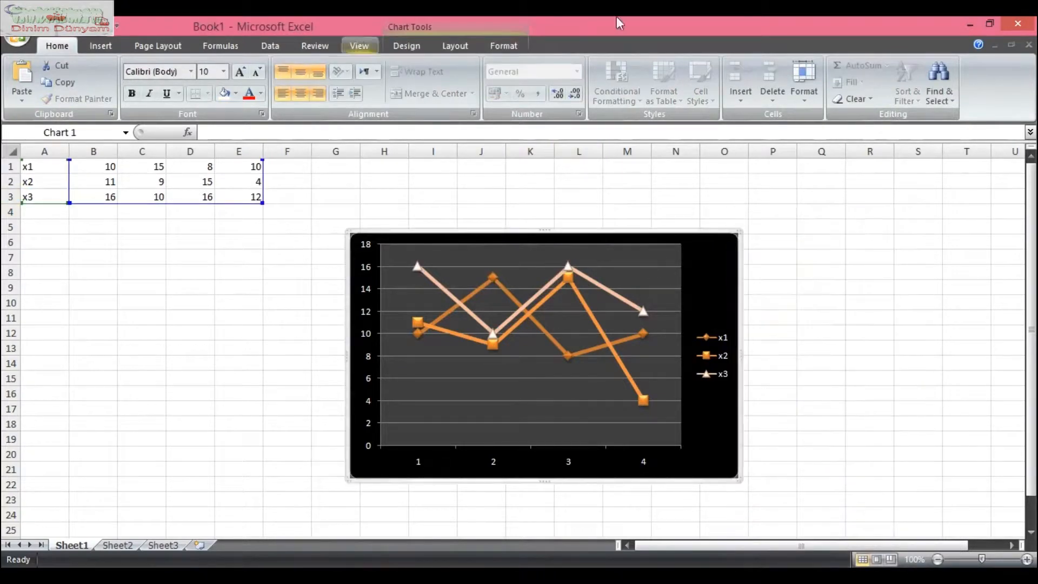
{"action": "left_click", "coordinate": [373, 576]}
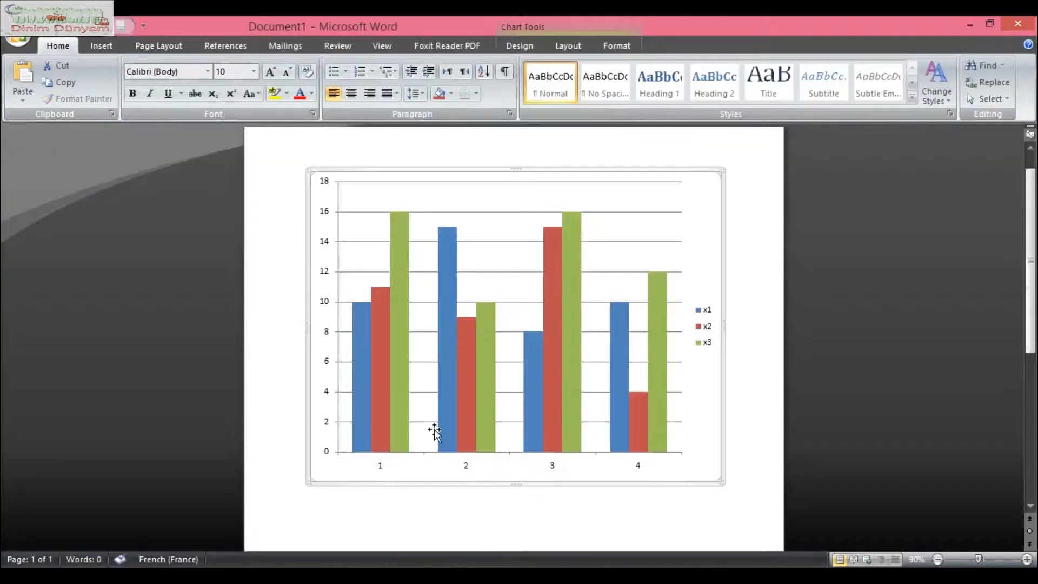
{"action": "scroll", "coordinate": [557, 347], "scroll_direction": "down", "scroll_amount": 6}
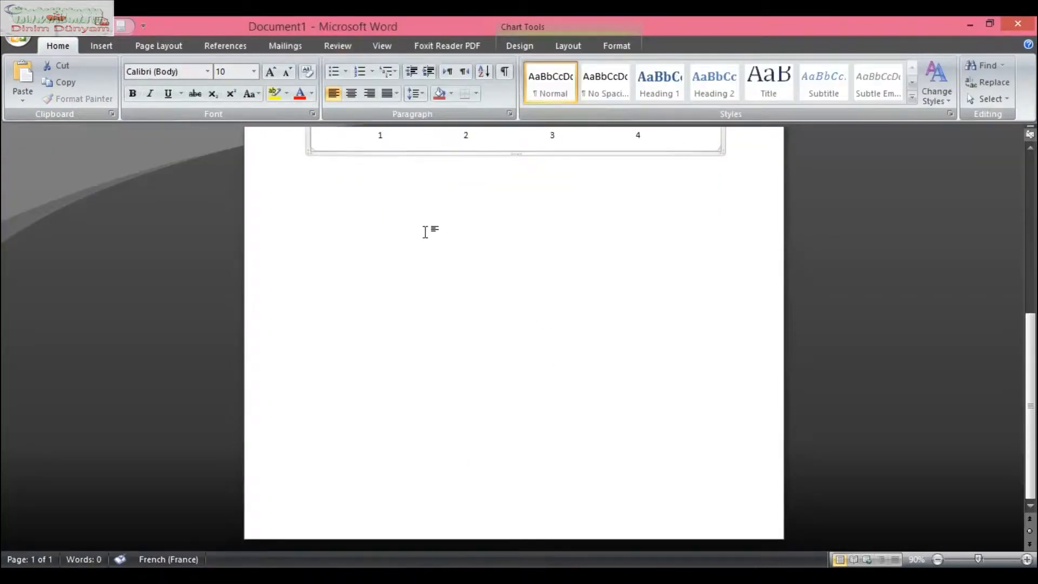
{"action": "right_click", "coordinate": [420, 230]}
{"action": "left_click", "coordinate": [435, 273]}
Draw a text box about 16 cm wide and 6 cm high below the pasted chart, with red text at size 28.
{"action": "scroll", "coordinate": [441, 281], "scroll_direction": "down", "scroll_amount": 4}
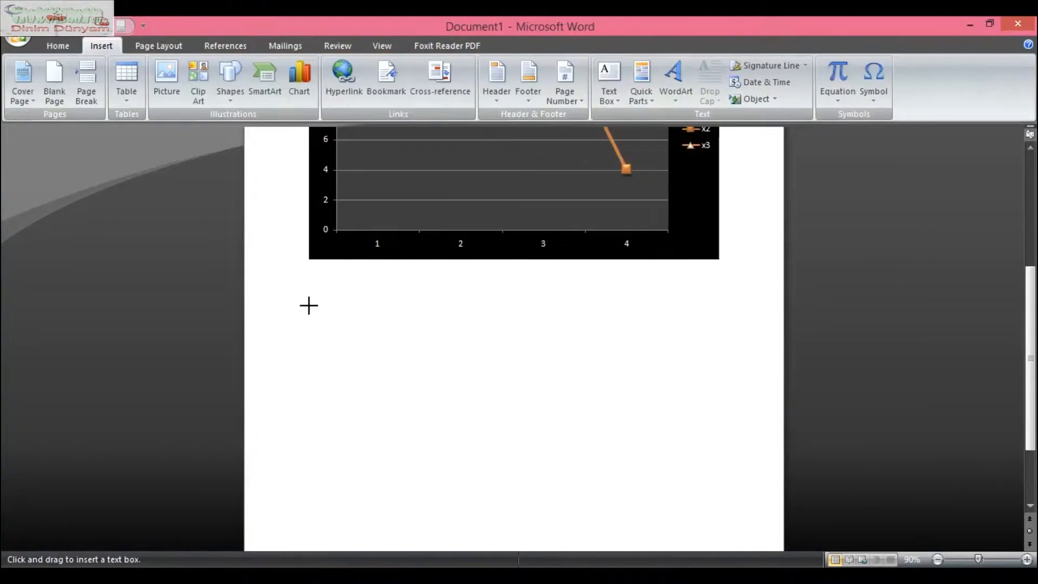
{"action": "mouse_move", "coordinate": [308, 304]}
{"action": "left_mouse_down"}
{"action": "mouse_move", "coordinate": [563, 424]}
{"action": "mouse_move", "coordinate": [724, 461]}
{"action": "left_mouse_up"}
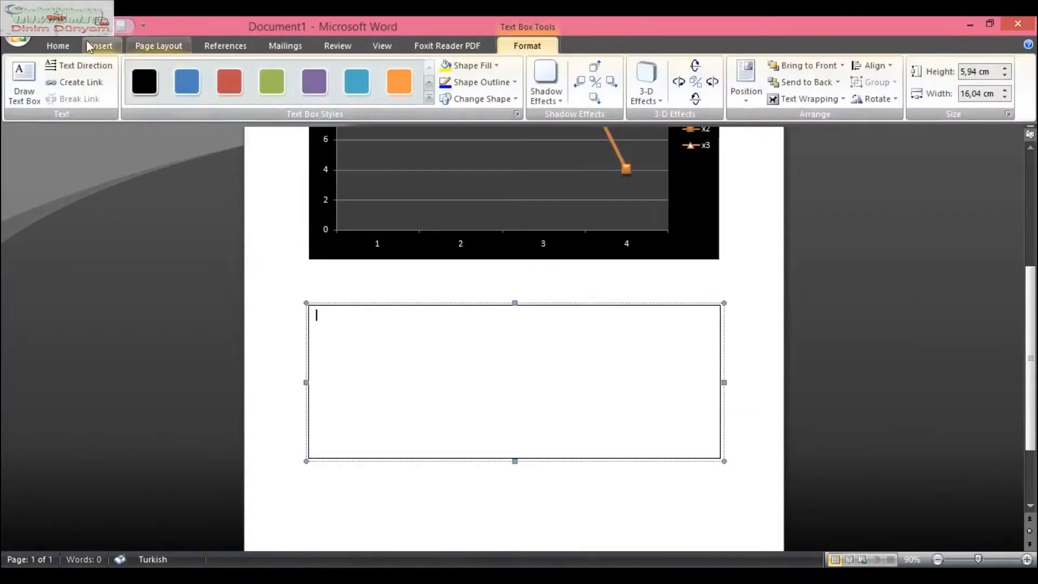
{"action": "left_click", "coordinate": [58, 46]}
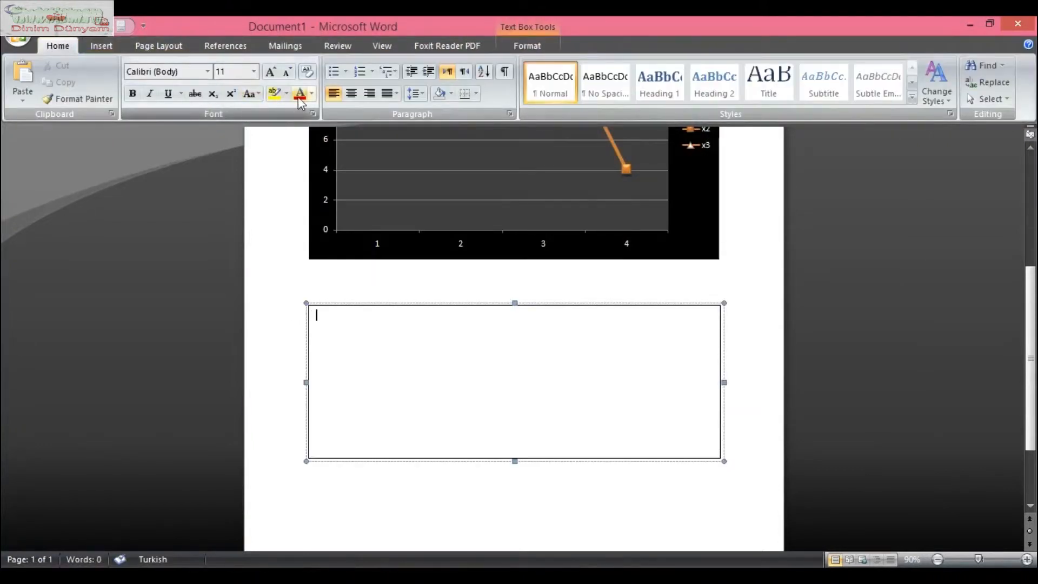
{"action": "left_click", "coordinate": [252, 73]}
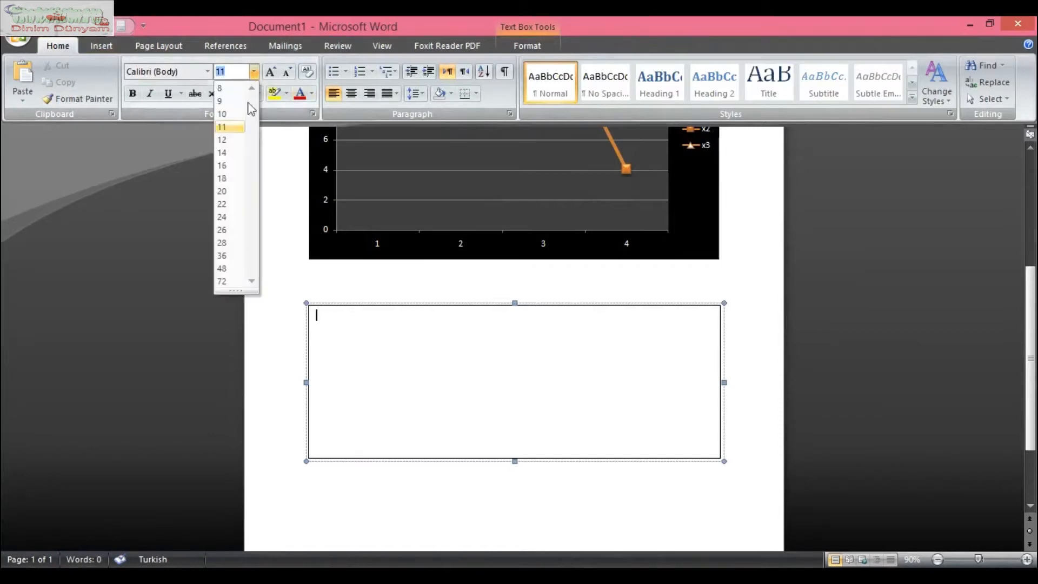
{"action": "left_click", "coordinate": [233, 242]}
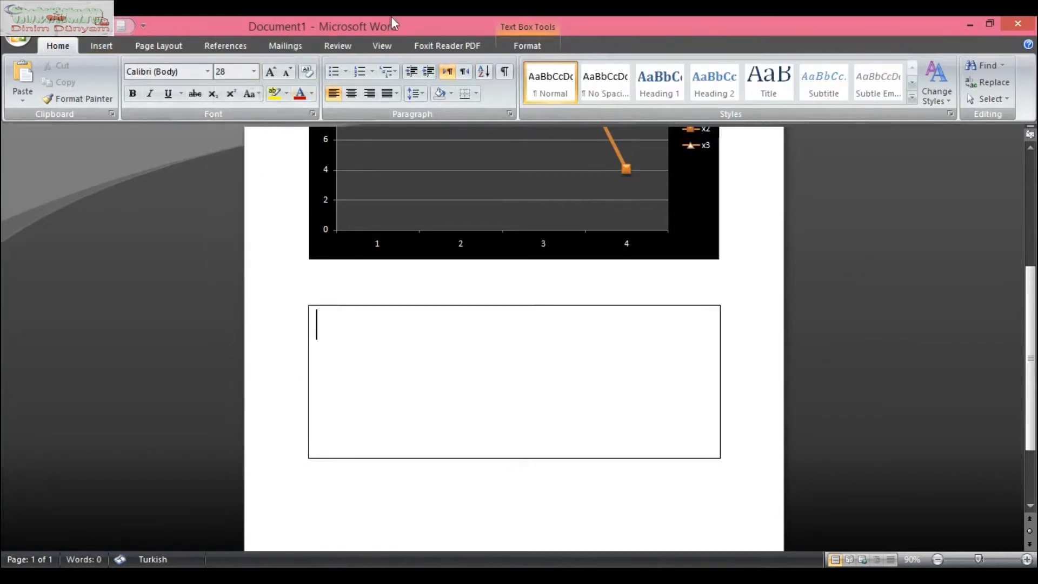
Enter the text "THANKS FOR WATCHING" in the text box with the on-screen keyboard.
{"action": "left_click", "coordinate": [701, 577]}
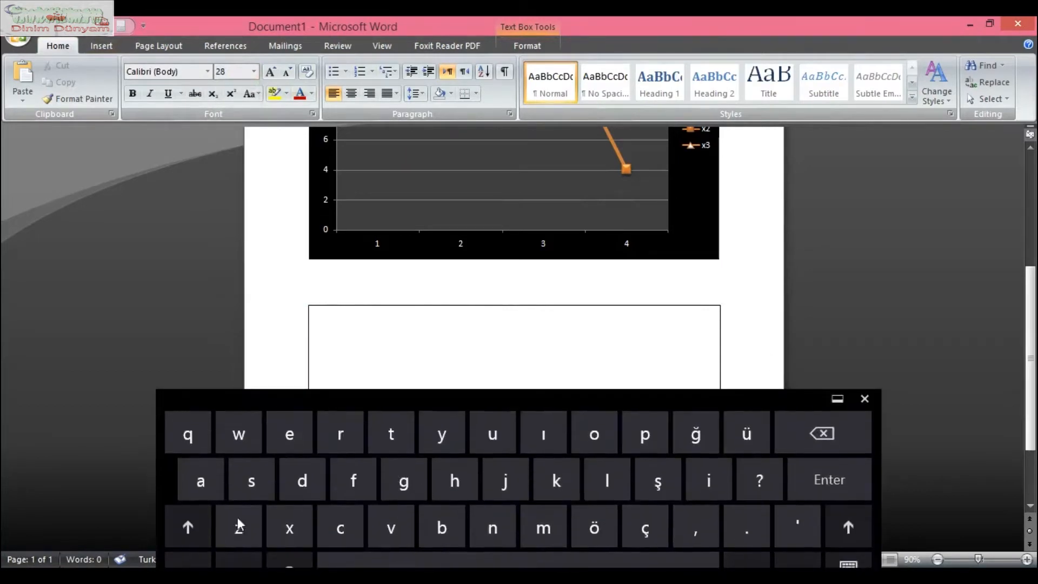
{"action": "left_click", "coordinate": [208, 530]}
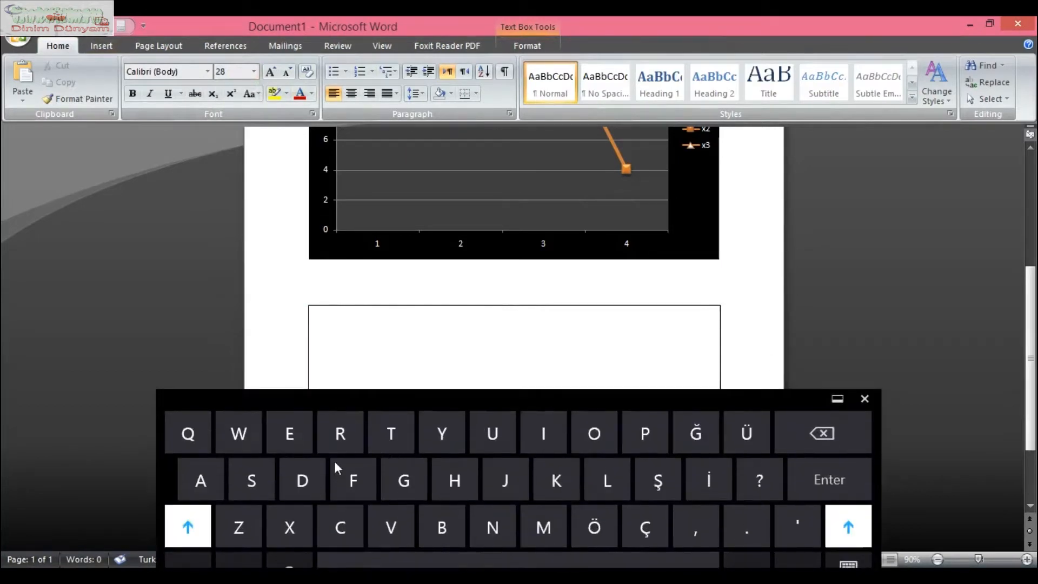
{"action": "left_click", "coordinate": [384, 434]}
{"action": "left_click", "coordinate": [449, 483]}
{"action": "left_click", "coordinate": [202, 478]}
{"action": "left_click", "coordinate": [501, 525]}
{"action": "left_click", "coordinate": [536, 481]}
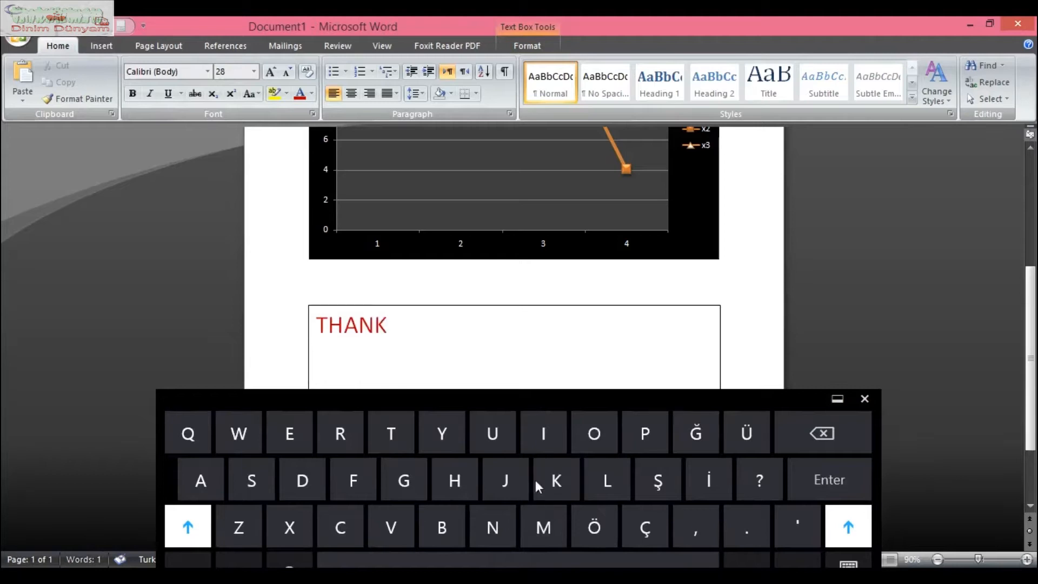
{"action": "left_click", "coordinate": [250, 480]}
{"action": "left_click", "coordinate": [361, 552]}
{"action": "left_click", "coordinate": [356, 481]}
{"action": "left_click", "coordinate": [789, 432]}
{"action": "left_click", "coordinate": [594, 433]}
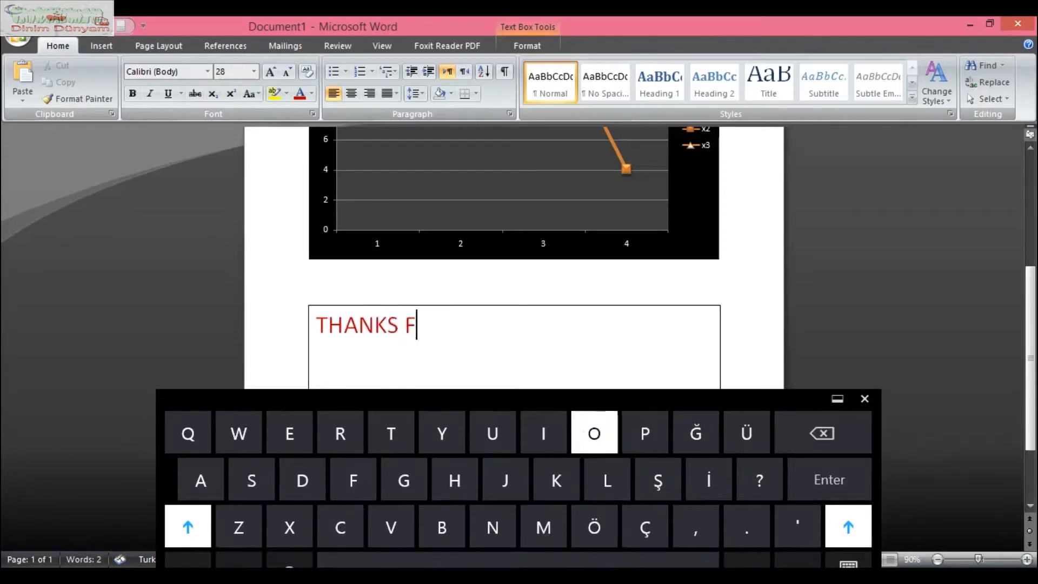
{"action": "left_click", "coordinate": [357, 432]}
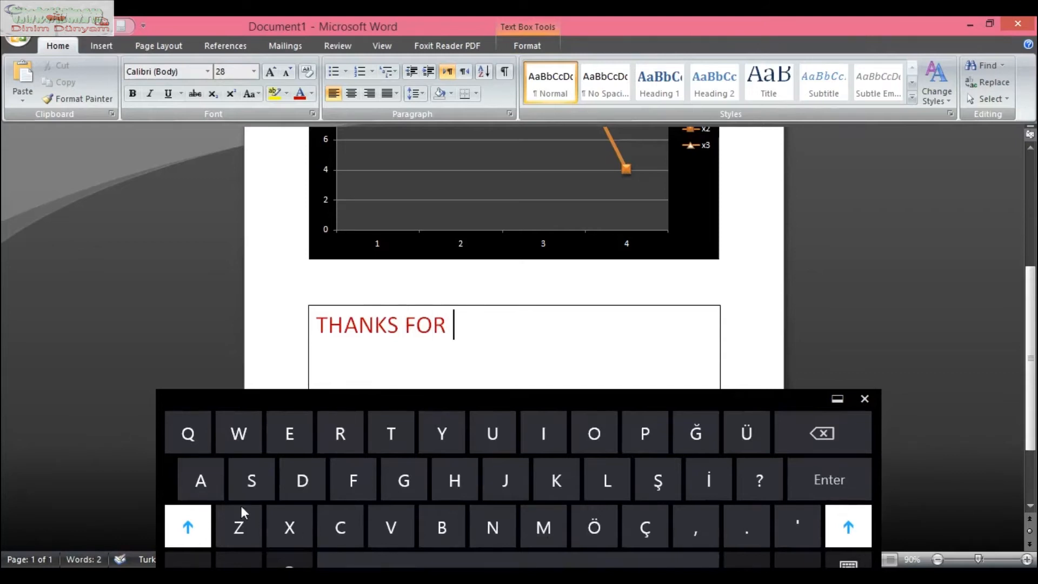
{"action": "left_click", "coordinate": [239, 432]}
{"action": "left_click", "coordinate": [201, 480]}
{"action": "left_click", "coordinate": [407, 430]}
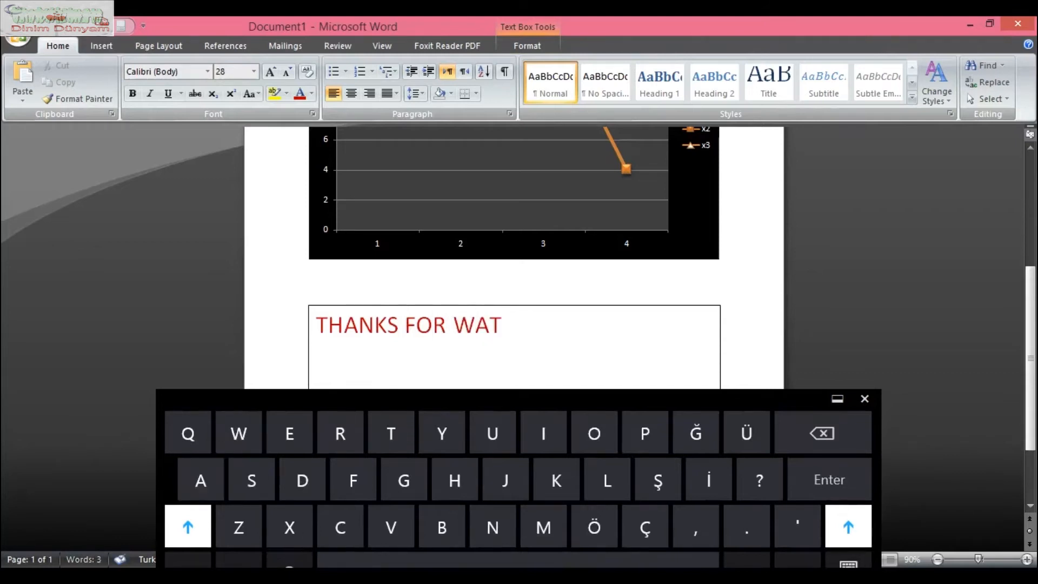
{"action": "left_click", "coordinate": [543, 432]}
{"action": "left_click", "coordinate": [492, 527]}
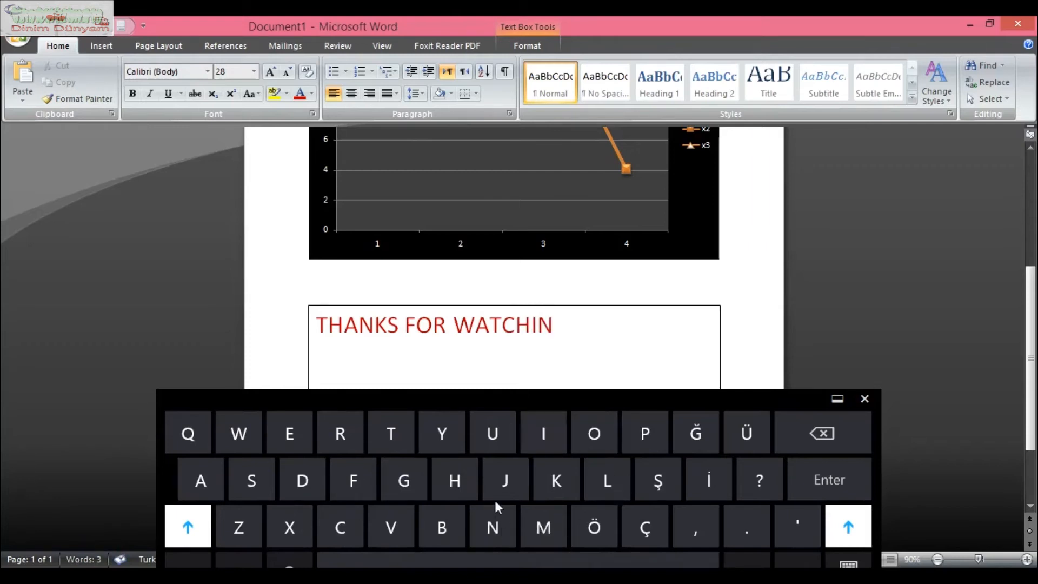
{"action": "left_click", "coordinate": [417, 478]}
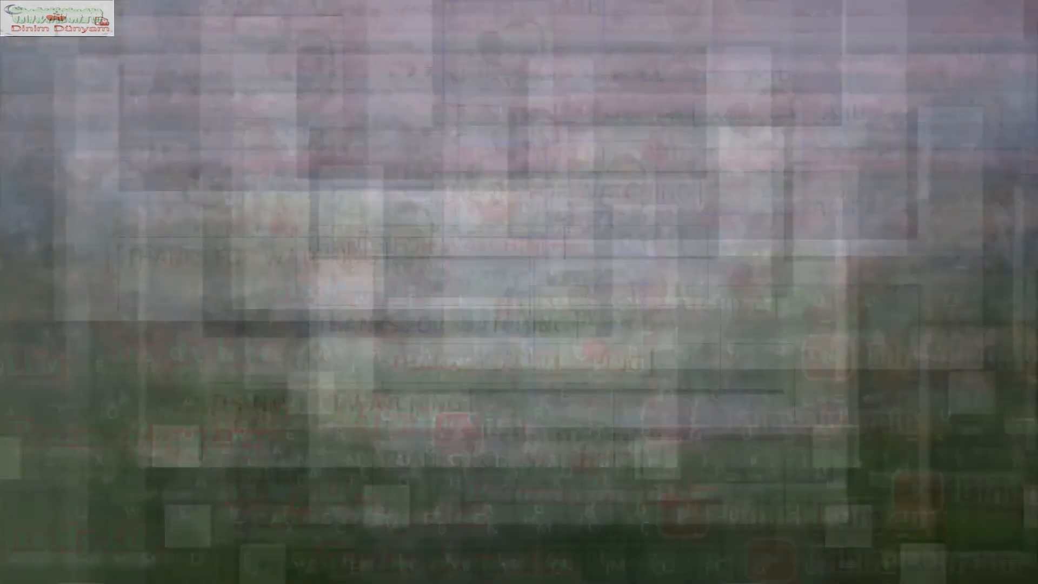